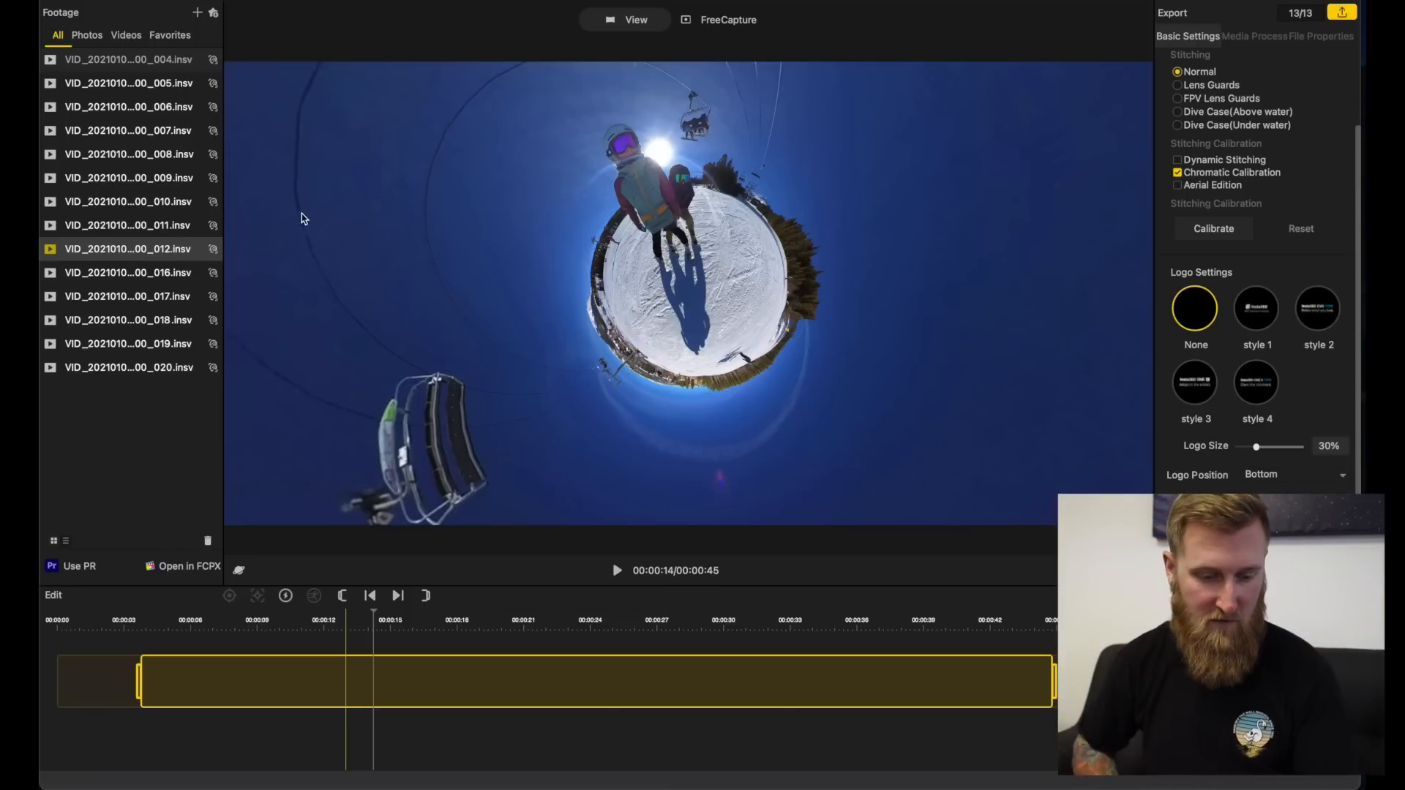
Step: Play clip 012 from its beginning to about 3 seconds and set the trim start there
{"action": "left_click", "coordinate": [115, 255]}
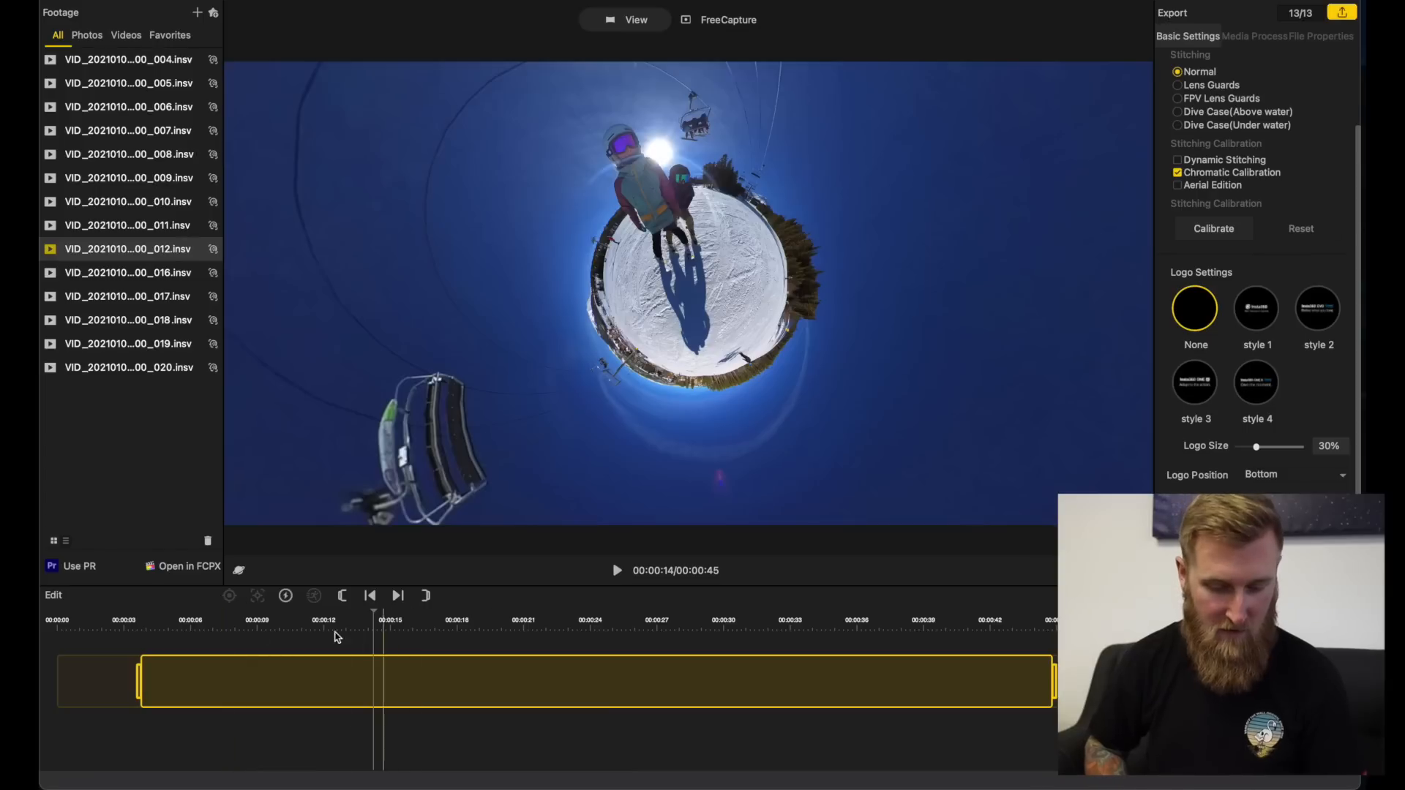
{"action": "left_click", "coordinate": [59, 628]}
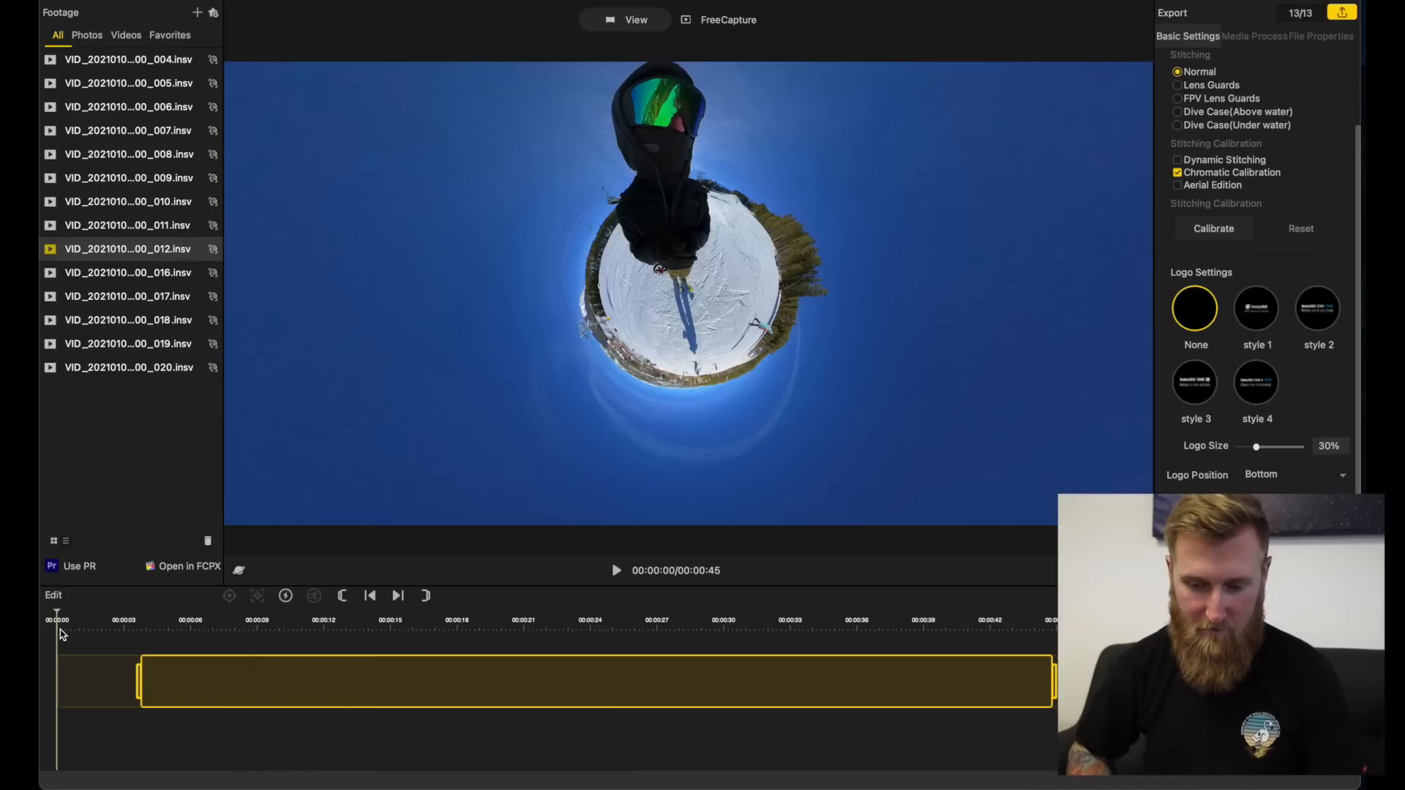
{"action": "key", "text": "space"}
{"action": "key", "text": "space"}
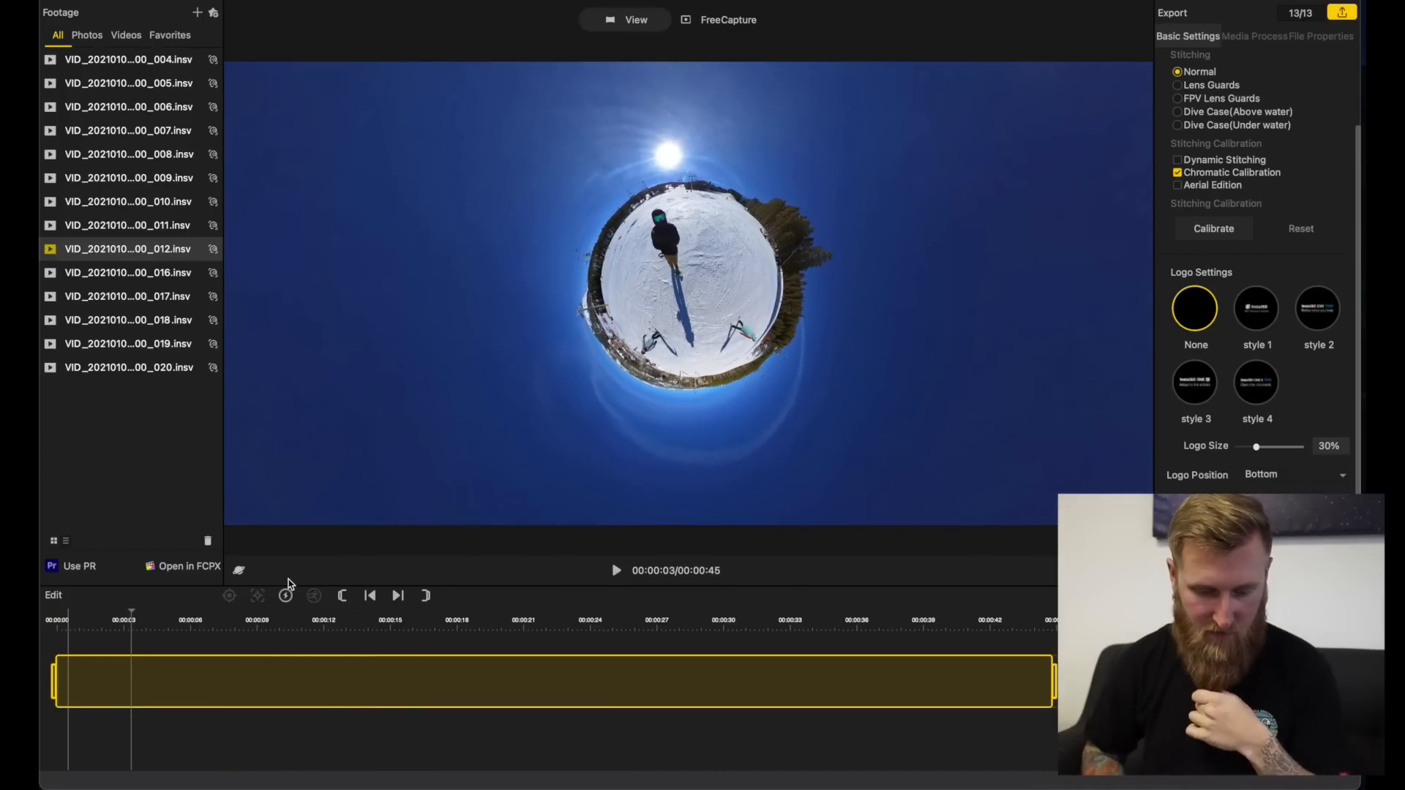
{"action": "left_click", "coordinate": [342, 597]}
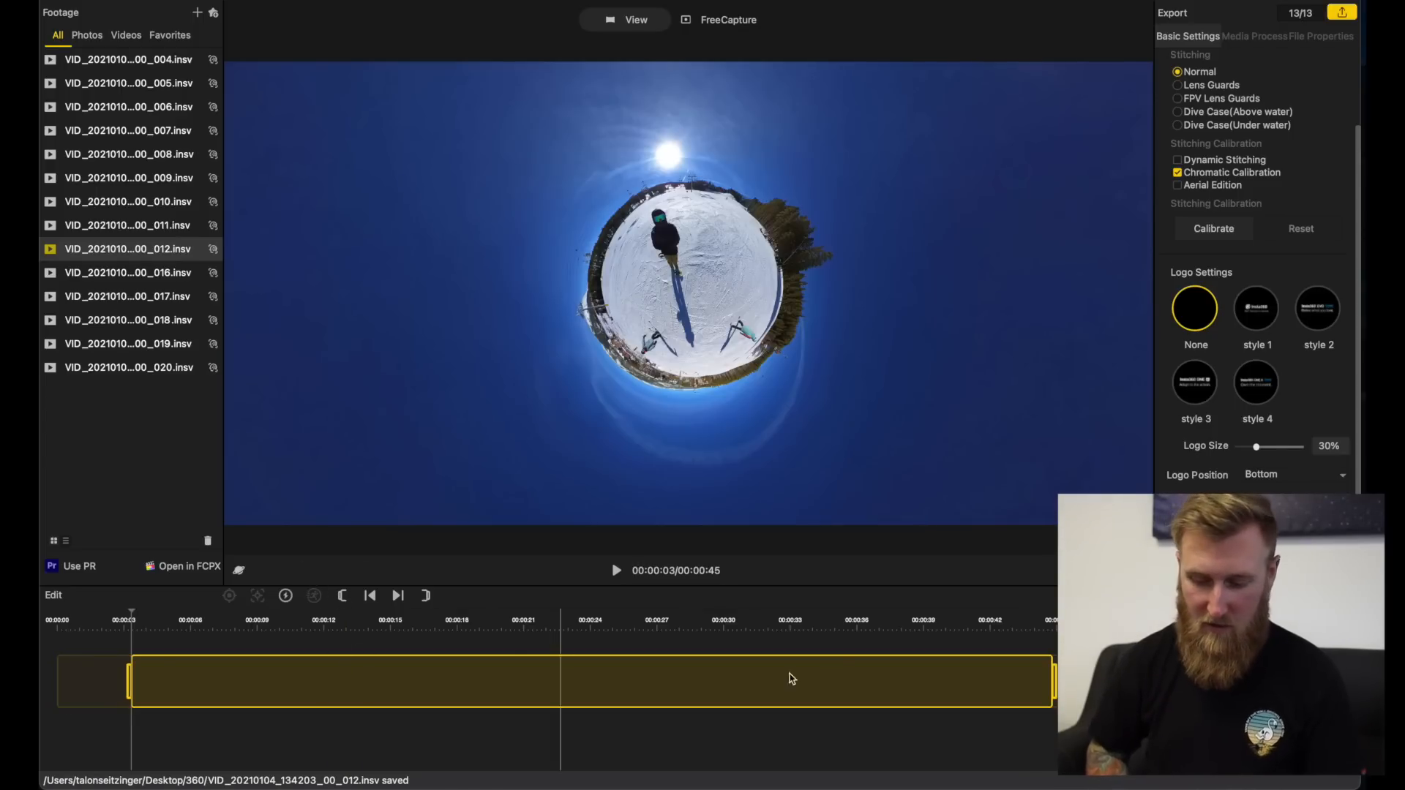
Step: Set the clip's trim end at about 42 seconds and return the playhead to the trimmed start
{"action": "left_click", "coordinate": [991, 626]}
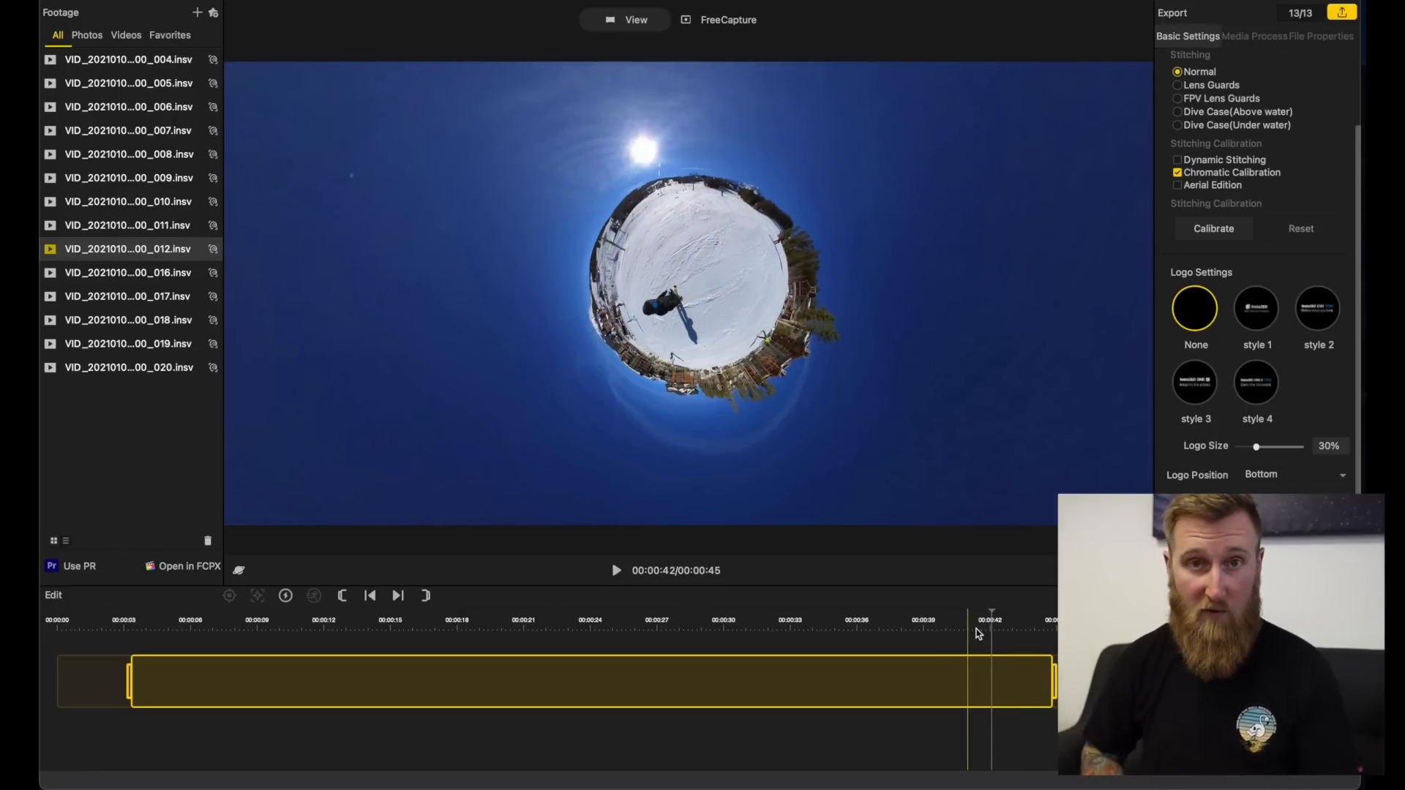
{"action": "left_click", "coordinate": [427, 596]}
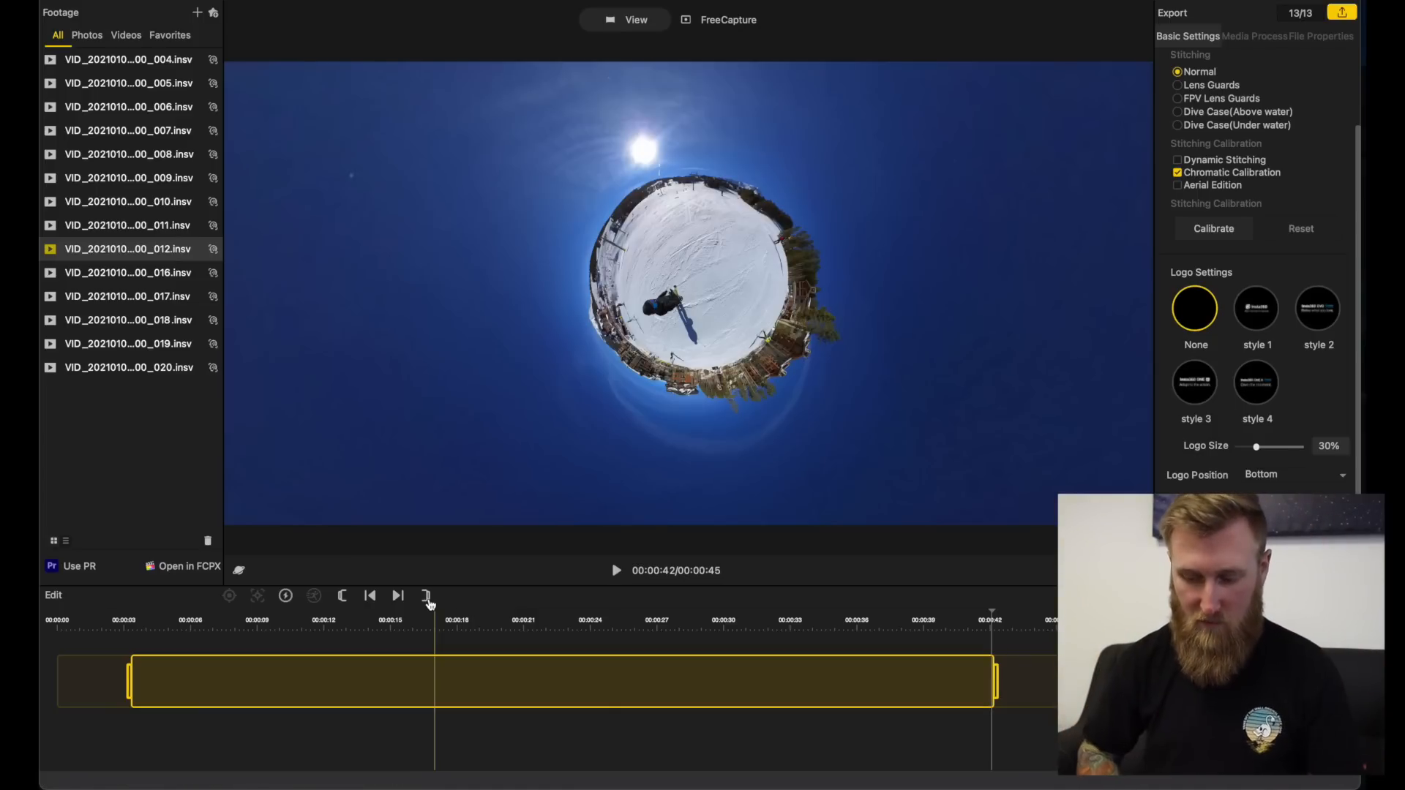
{"action": "left_click", "coordinate": [133, 634]}
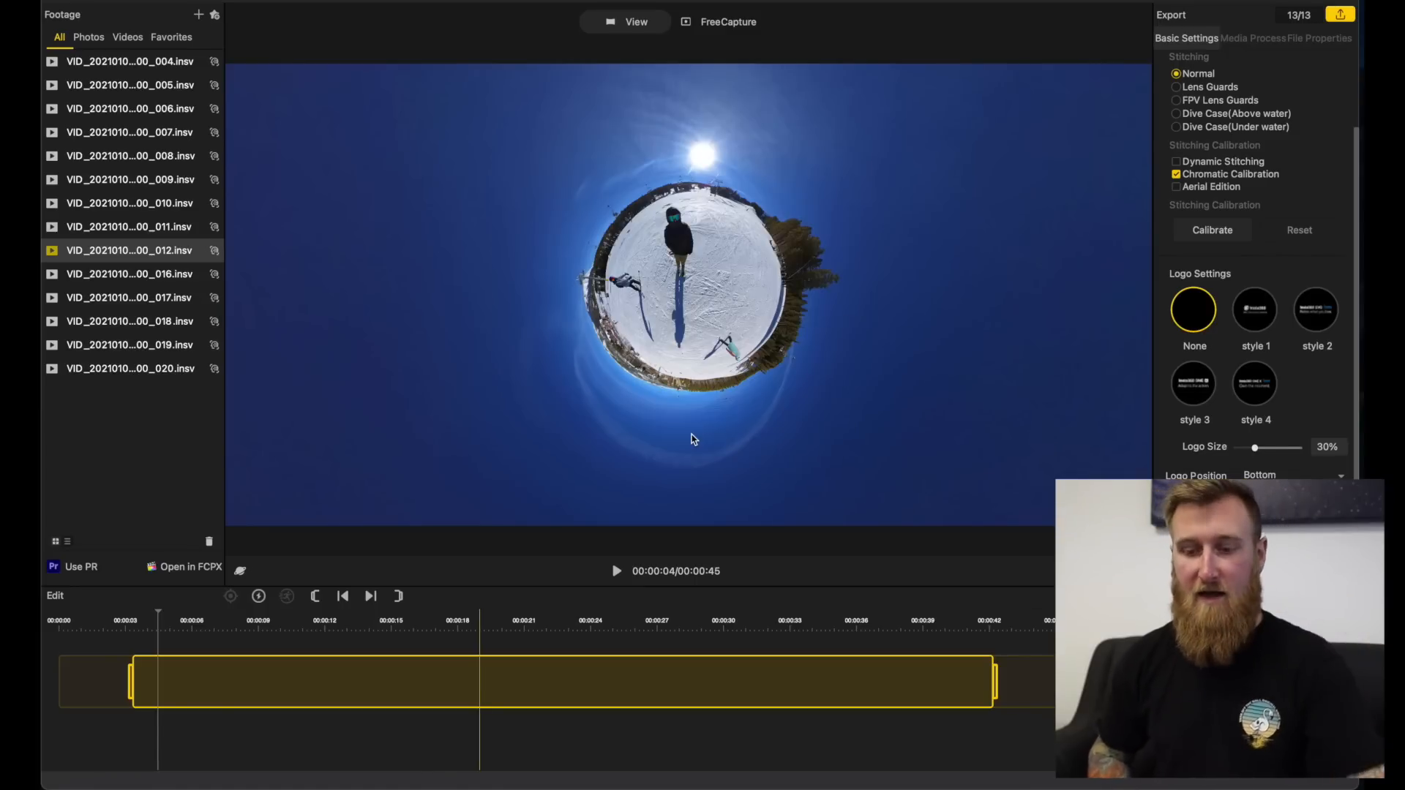
Step: Switch the clip to FreeCapture and delete all of its existing keyframes
{"action": "left_click", "coordinate": [717, 29]}
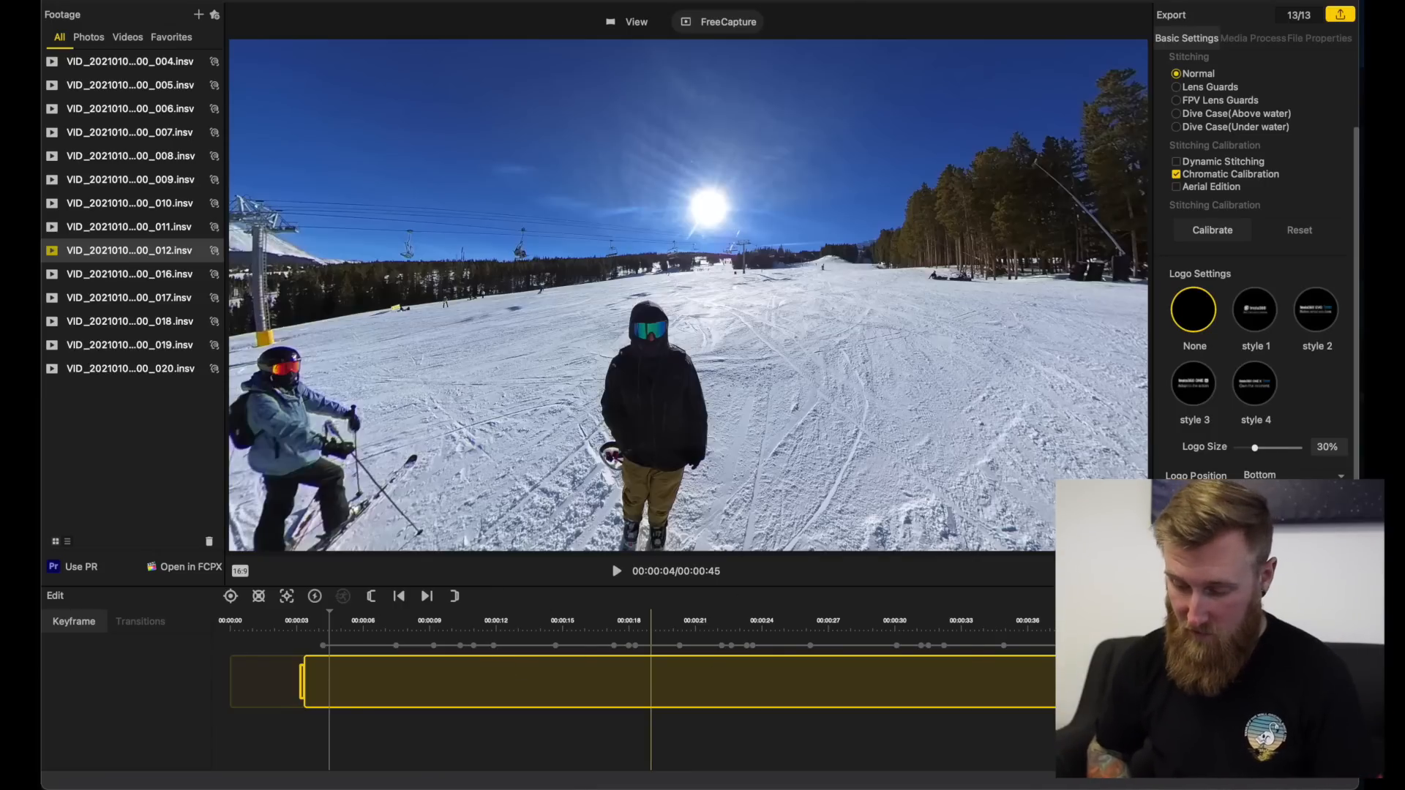
{"action": "left_click", "coordinate": [1123, 646]}
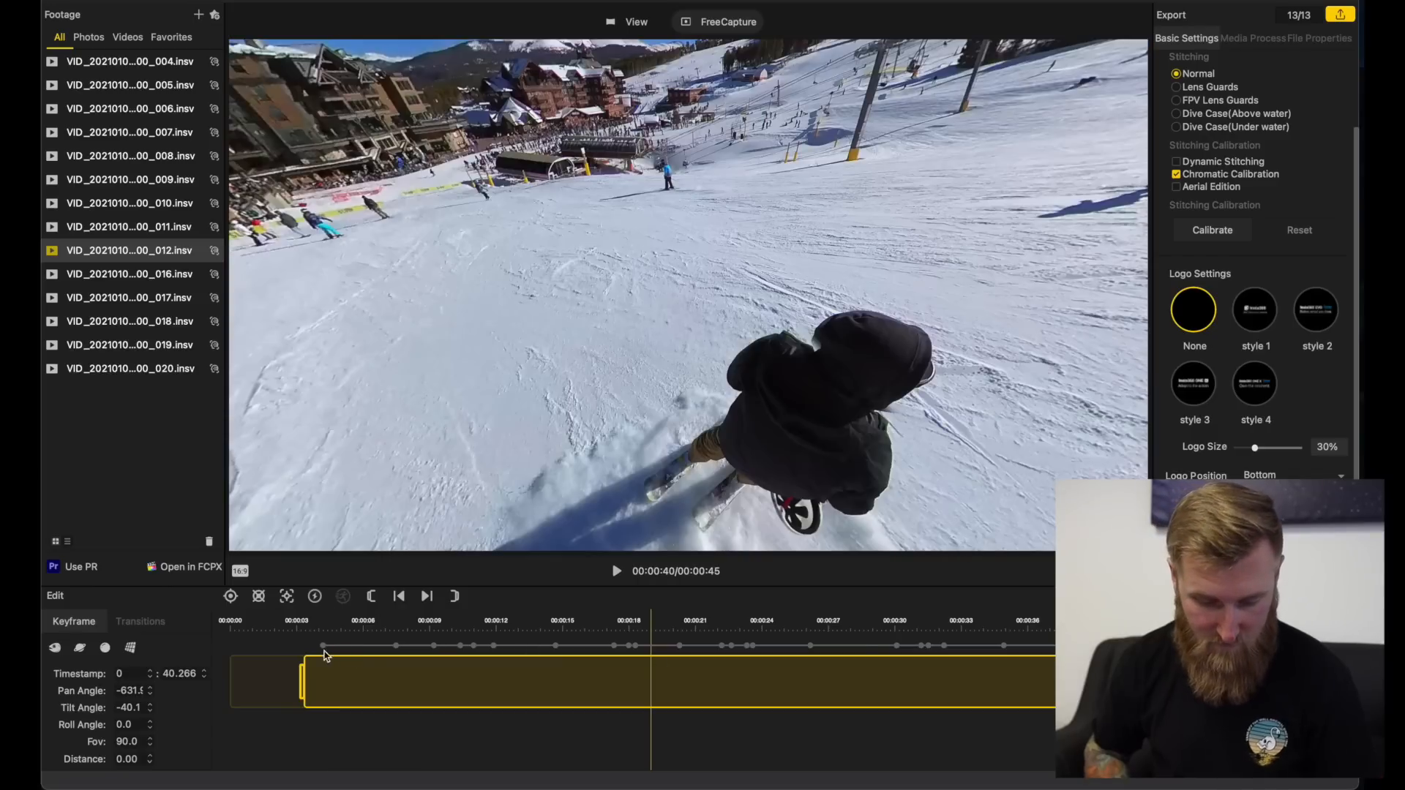
{"action": "left_click", "coordinate": [322, 647], "text": "shift"}
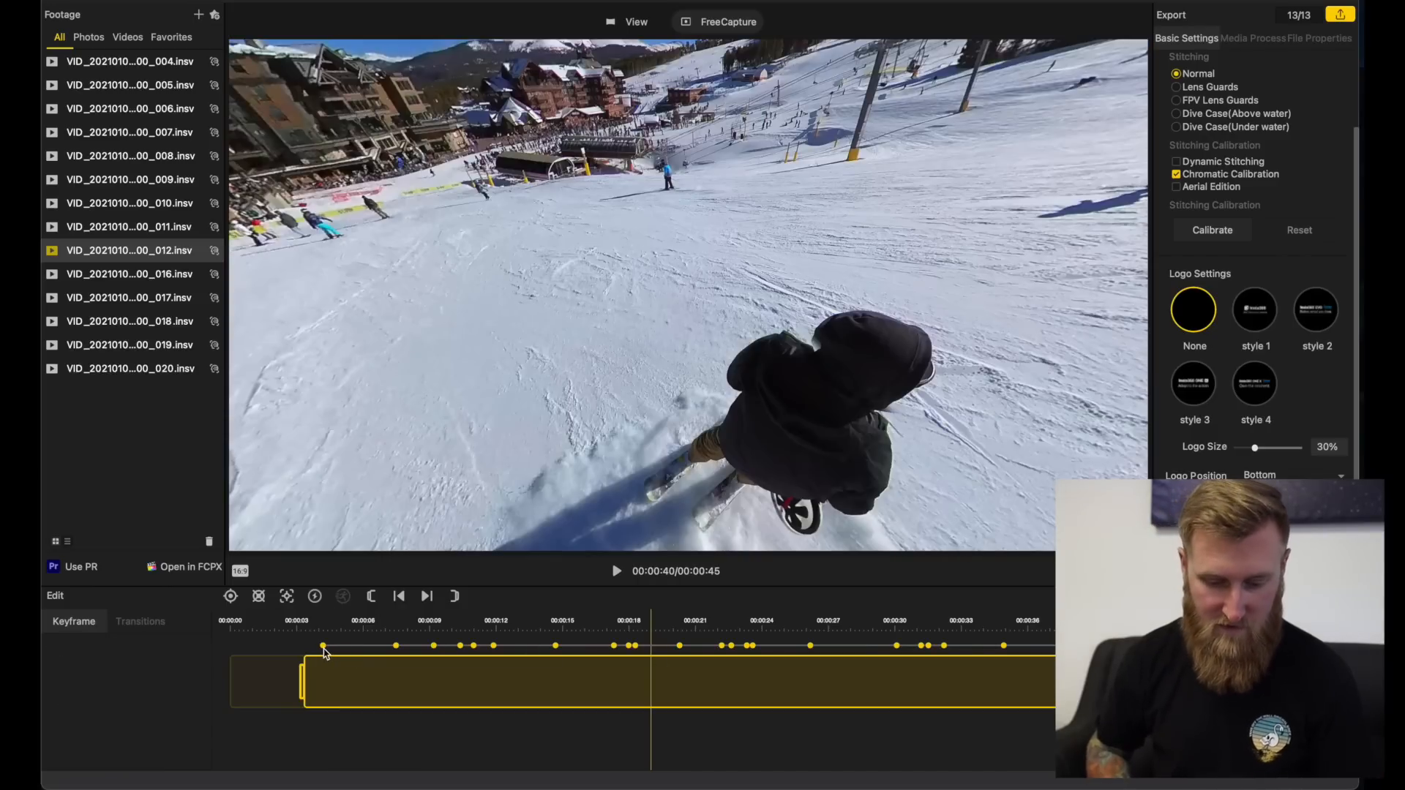
{"action": "left_click", "coordinate": [259, 597]}
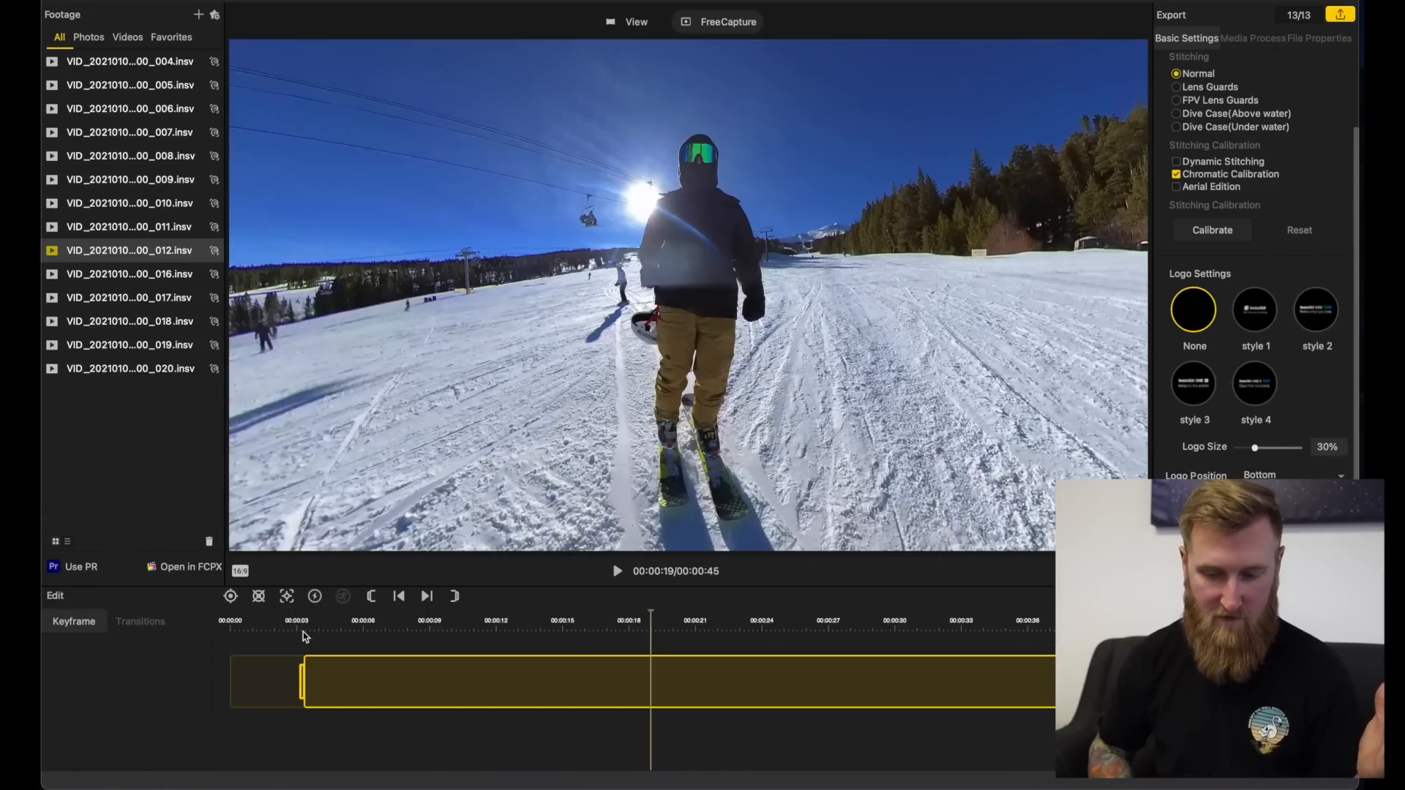
Step: Centre the skier in the frame at the trimmed start and add a keyframe at 3.400 s with pan 16.9 and tilt -28.5
{"action": "left_click", "coordinate": [305, 634]}
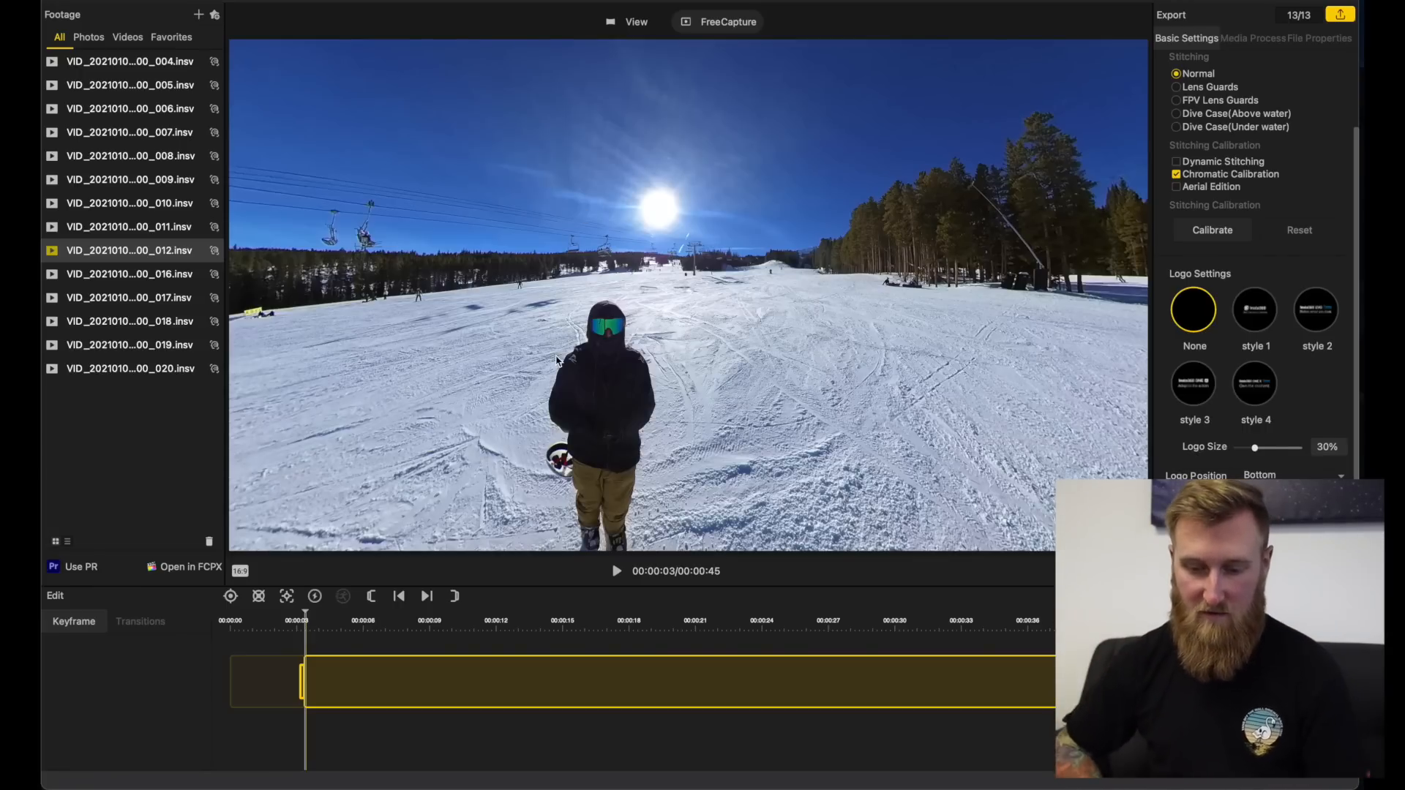
{"action": "left_click_drag", "start_coordinate": [584, 303], "coordinate": [631, 235]}
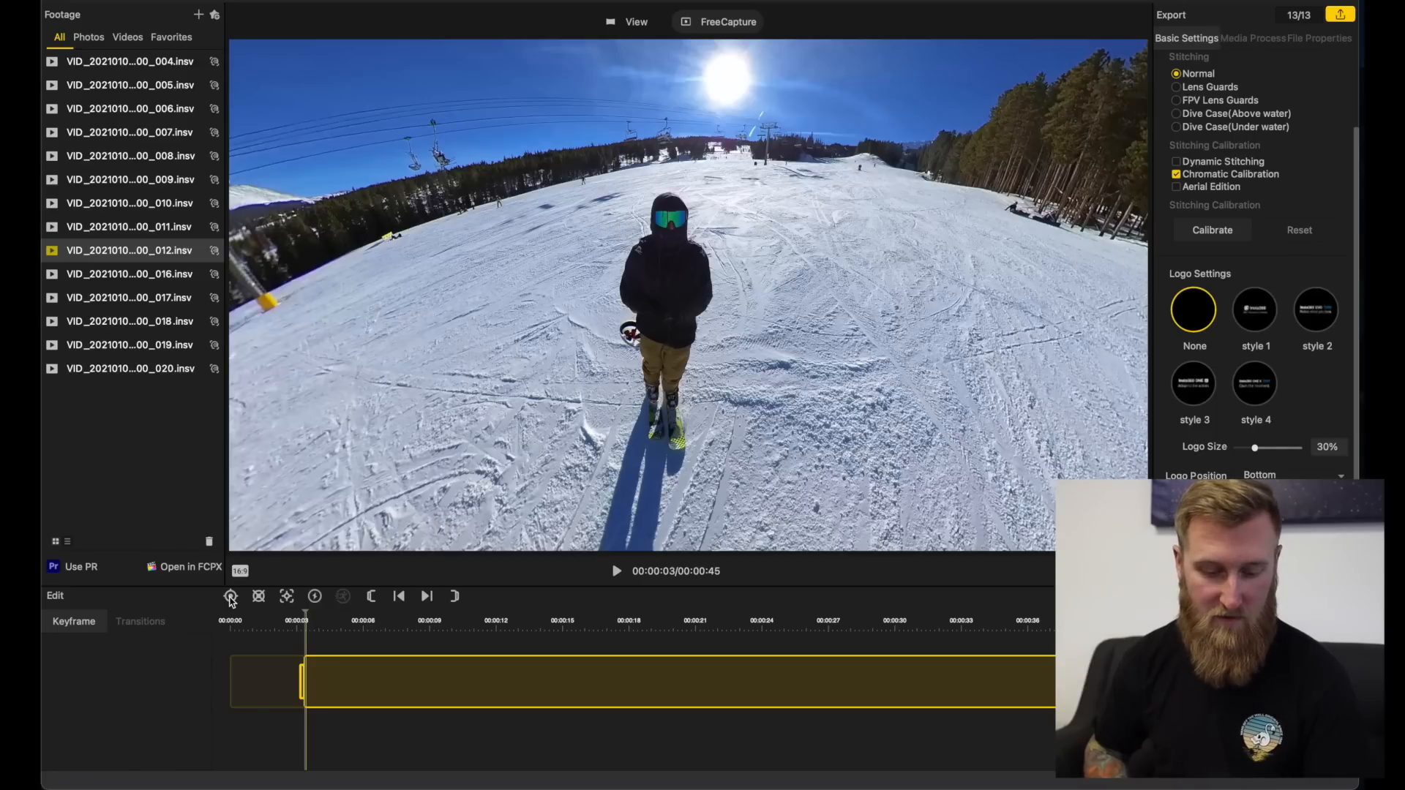
{"action": "left_click", "coordinate": [240, 571]}
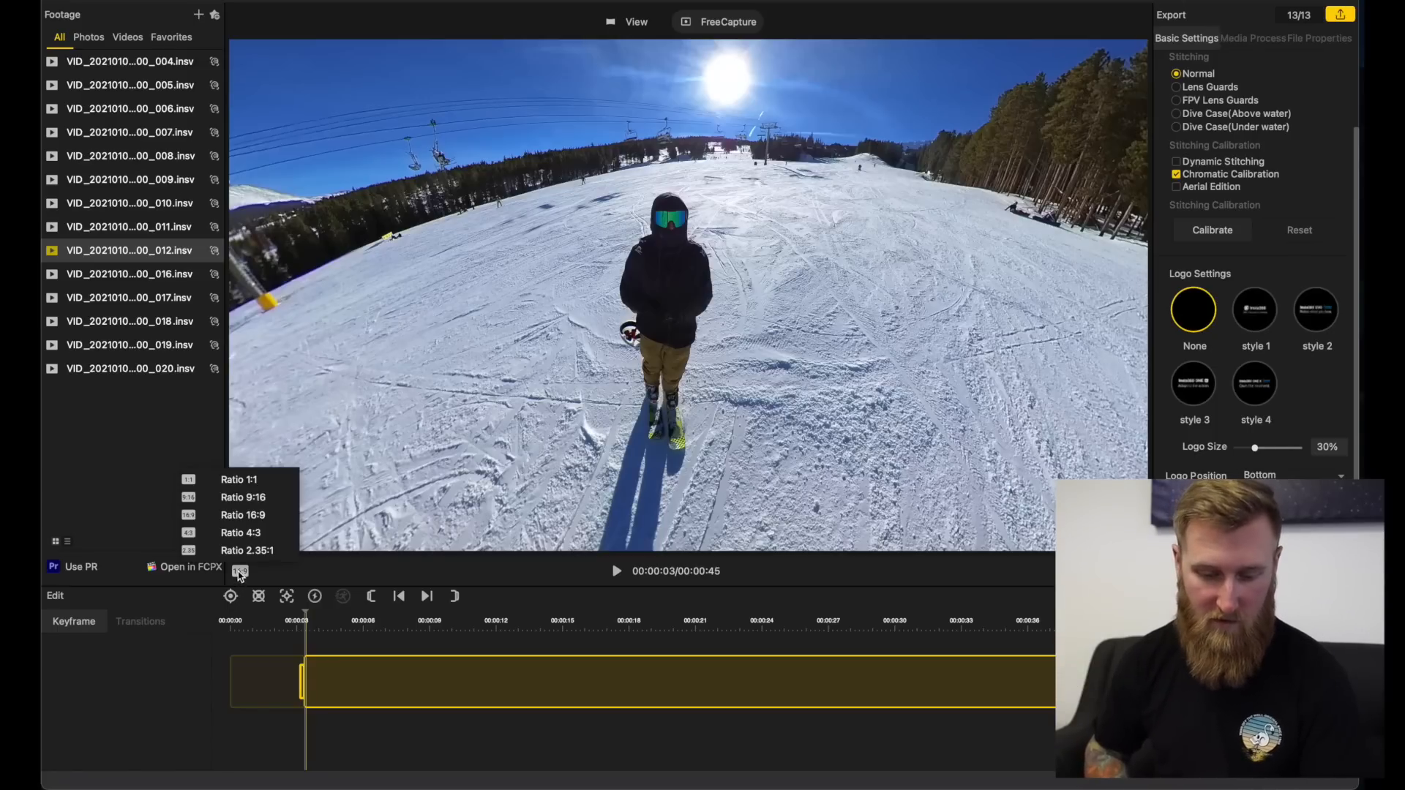
{"action": "left_click", "coordinate": [240, 572]}
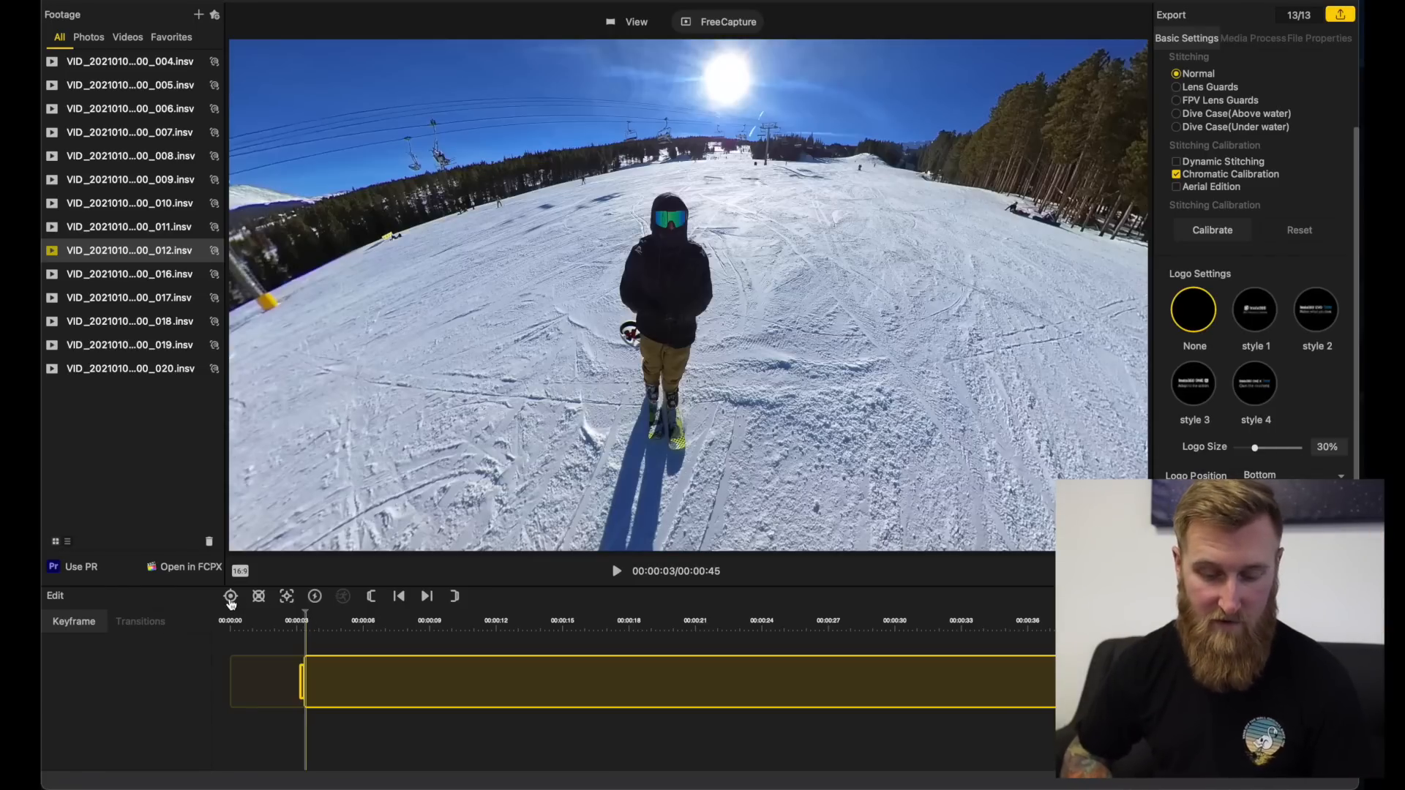
{"action": "left_click", "coordinate": [231, 597]}
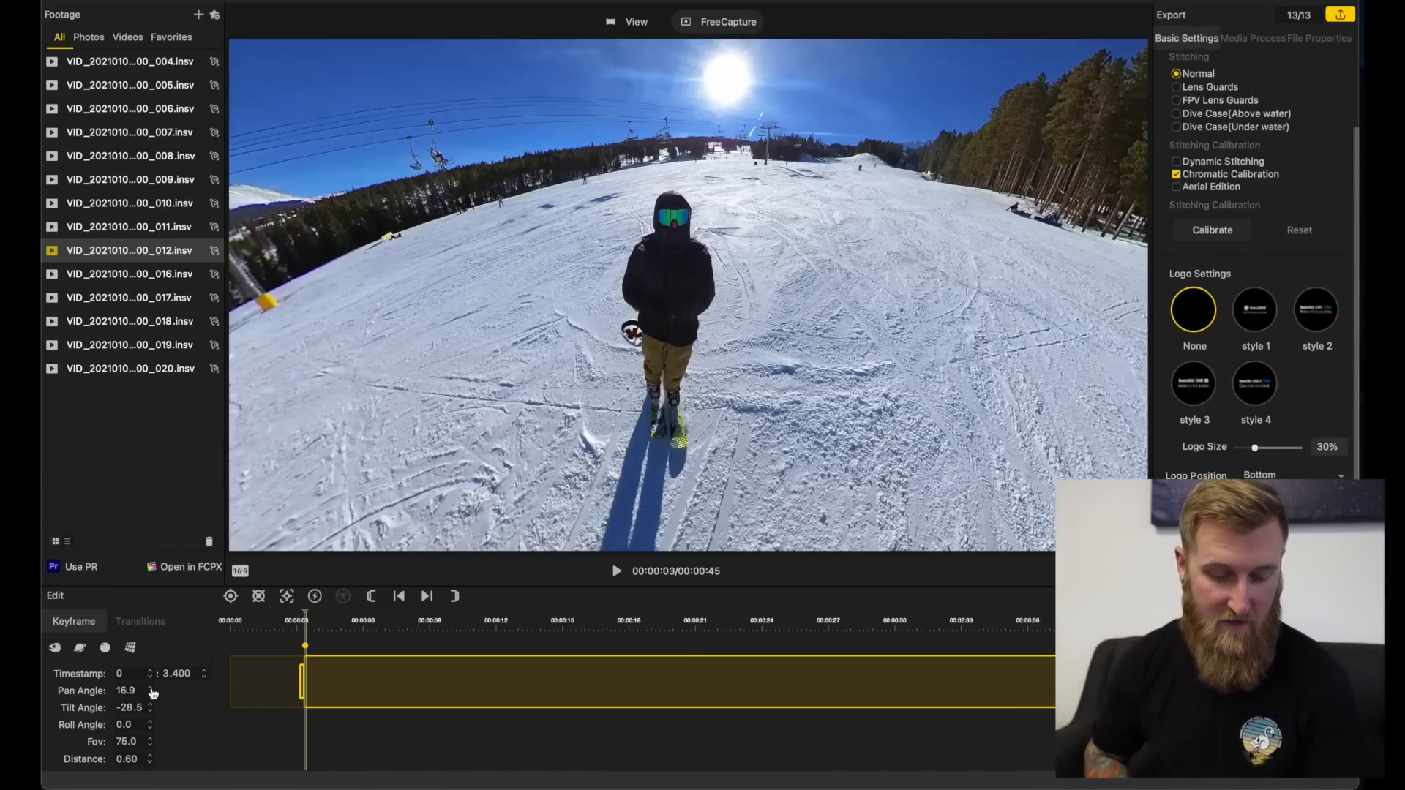
Step: Try wider fields of view on the 3.400 s keyframe and set its Fov to 69.0
{"action": "left_click", "coordinate": [150, 739]}
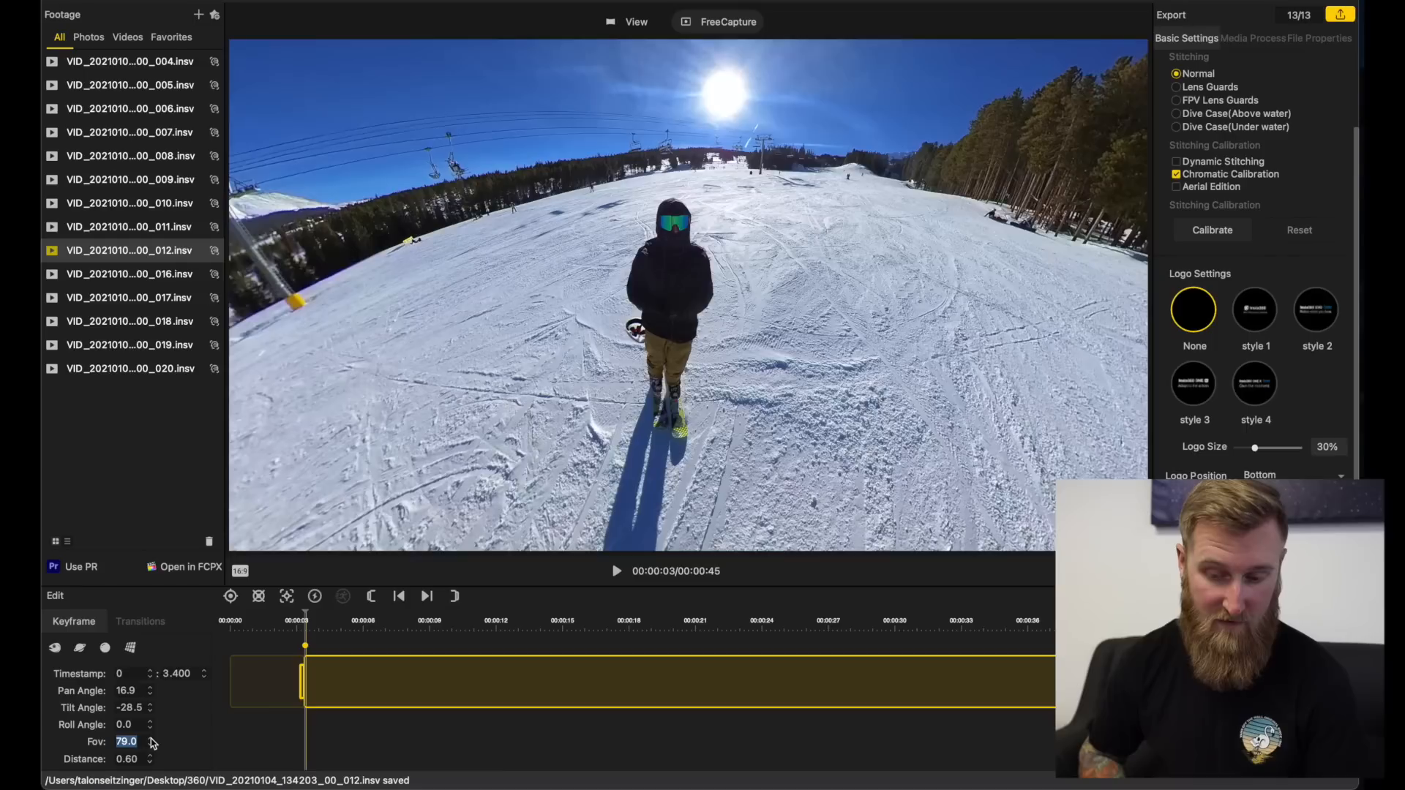
{"action": "left_click", "coordinate": [151, 740]}
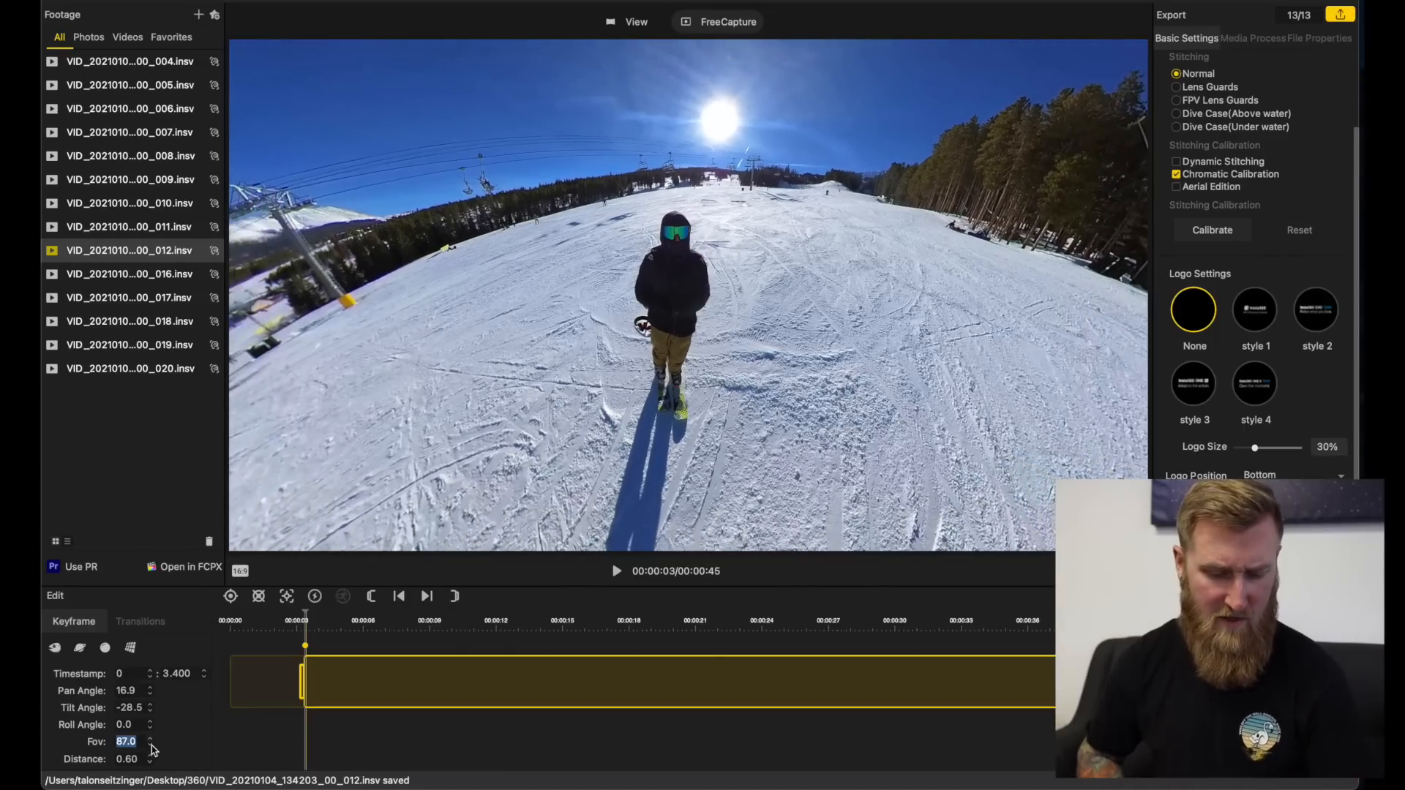
{"action": "left_click", "coordinate": [151, 745]}
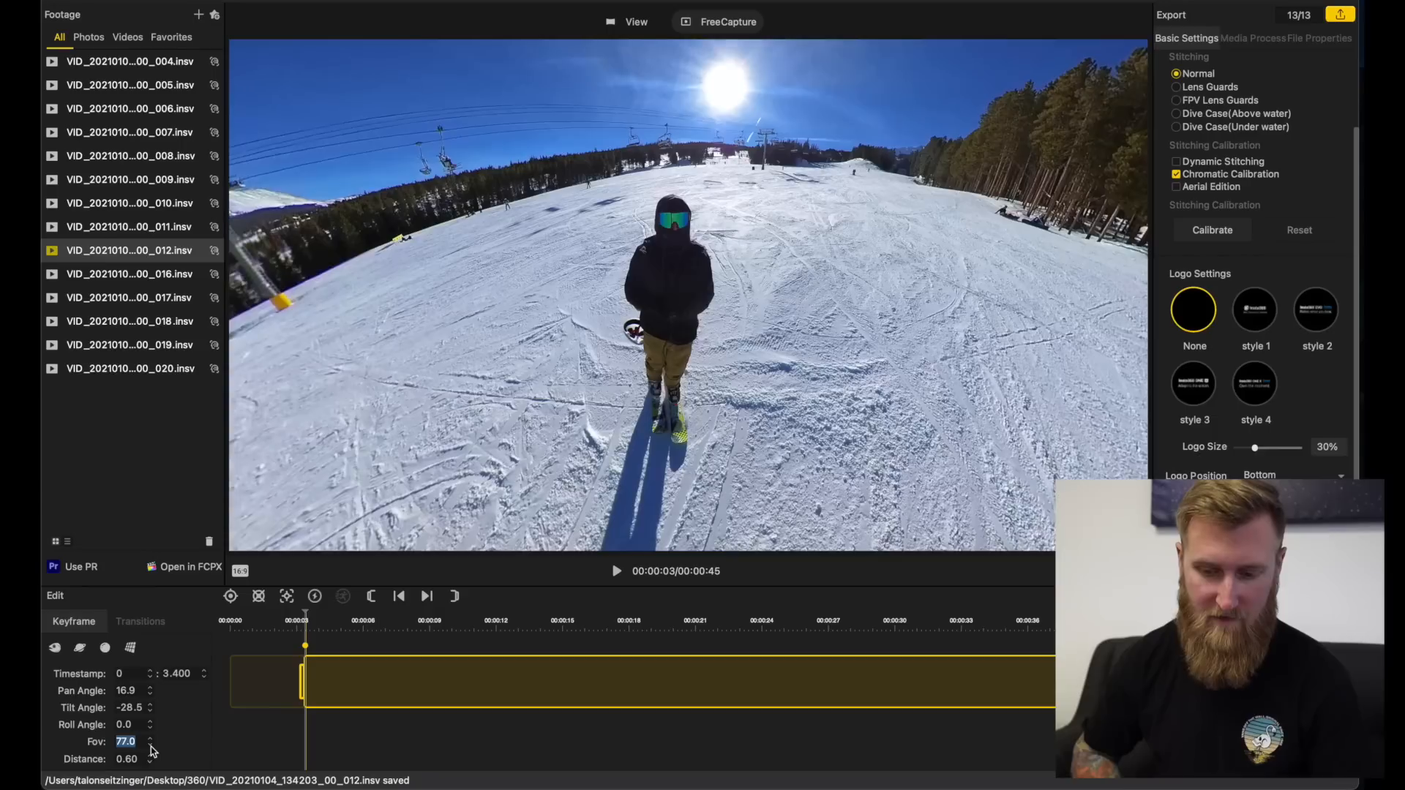
{"action": "left_click", "coordinate": [150, 745]}
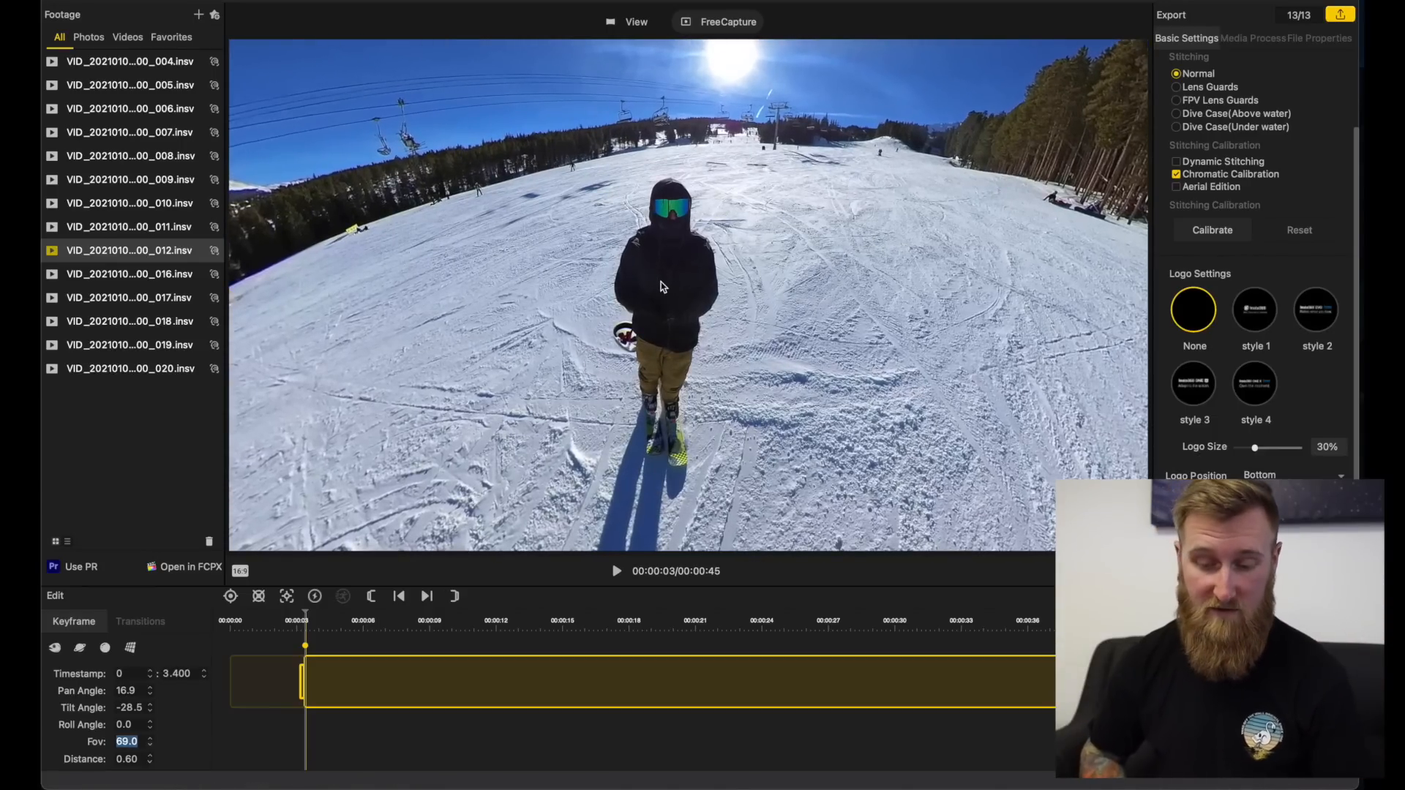
Step: Play on to about 7 seconds, recentre the skier and add a keyframe at 7.466 s with pan 23.7 and tilt -13.4
{"action": "left_click", "coordinate": [309, 622]}
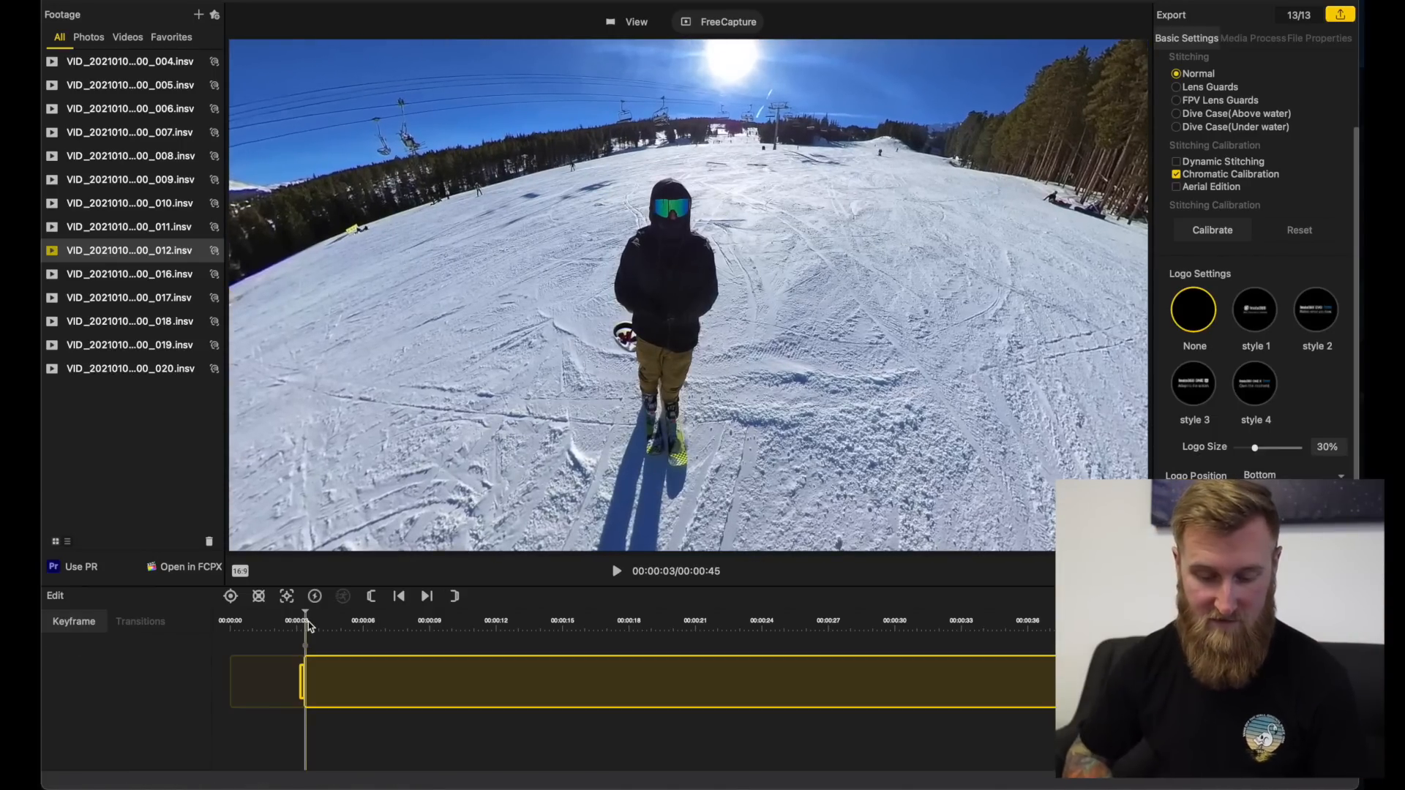
{"action": "key", "text": "space"}
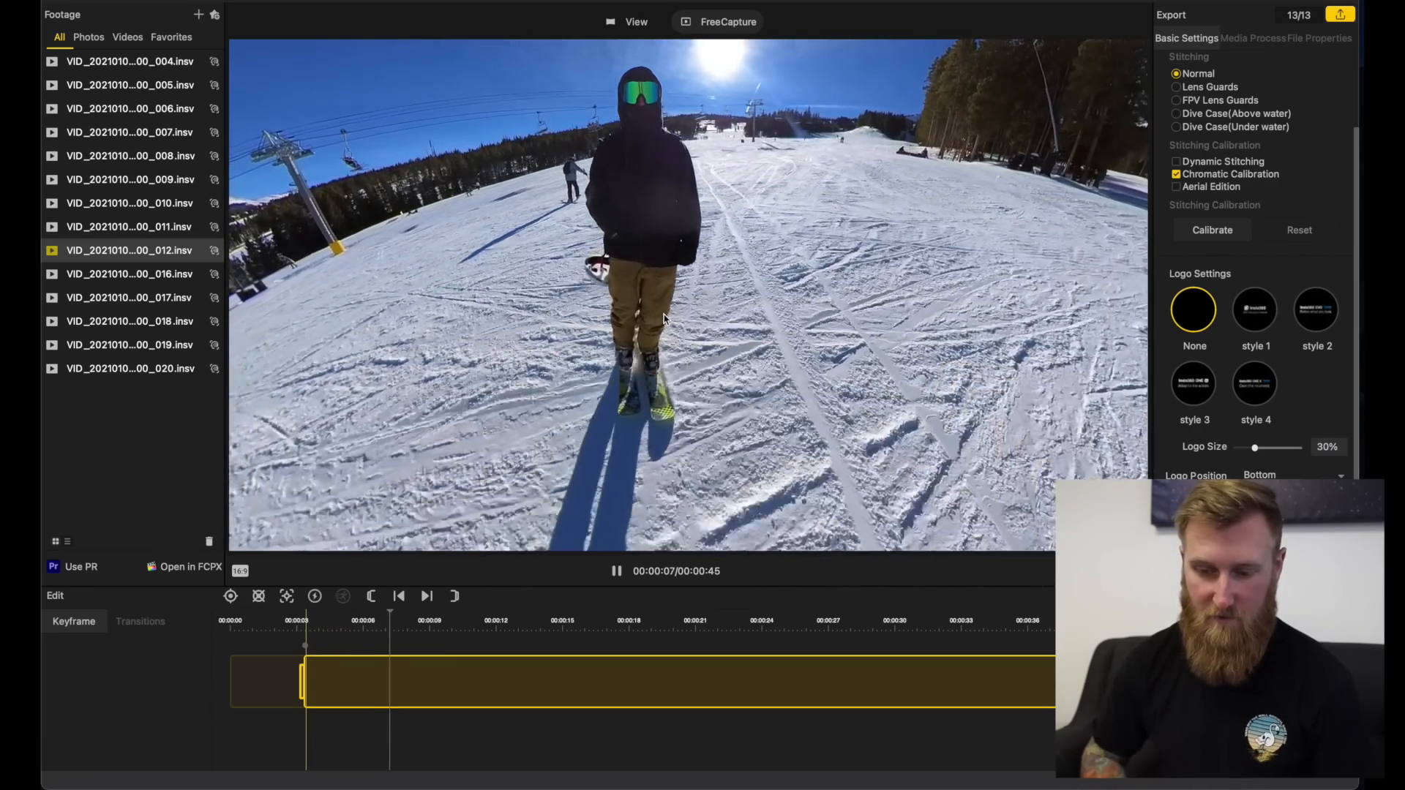
{"action": "key", "text": "space"}
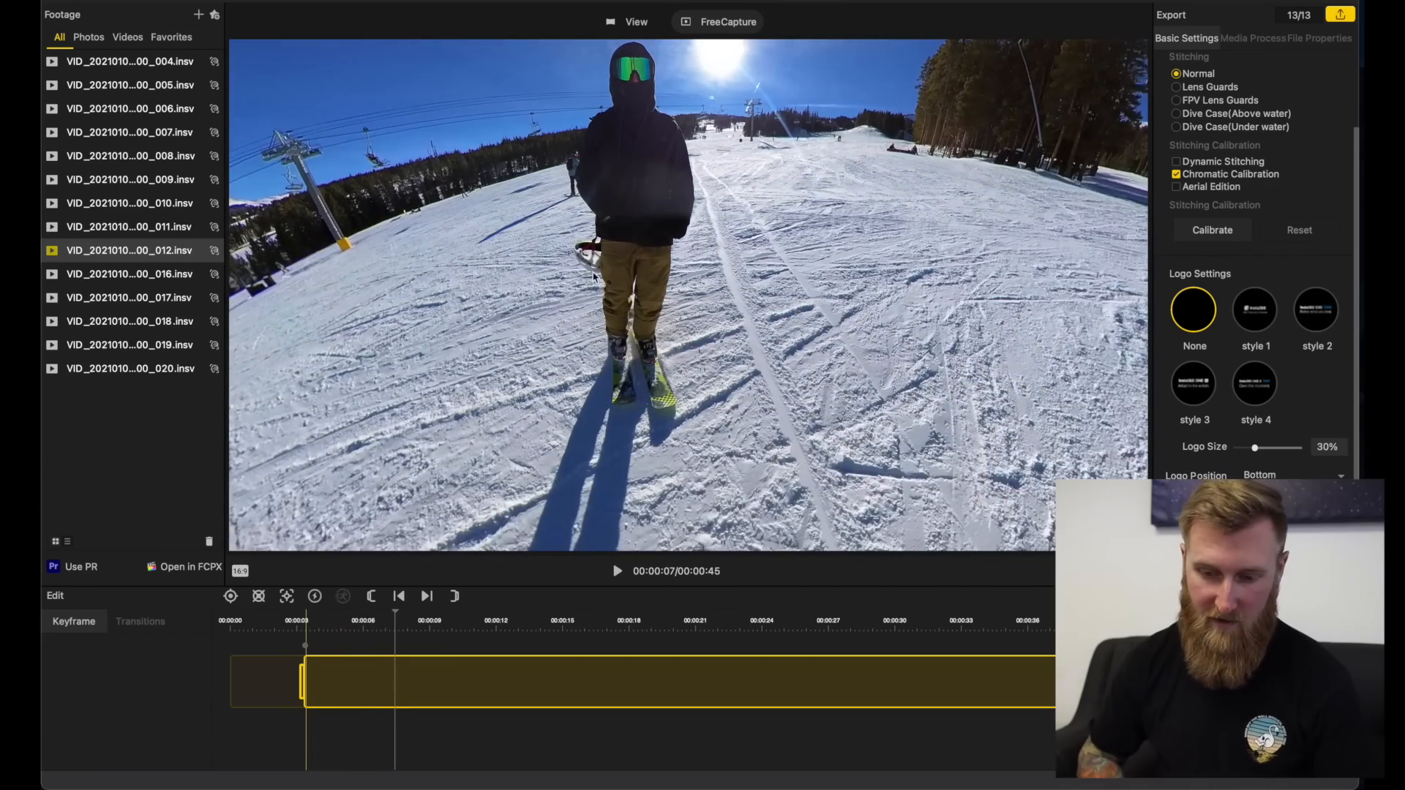
{"action": "left_click_drag", "start_coordinate": [588, 234], "coordinate": [619, 305]}
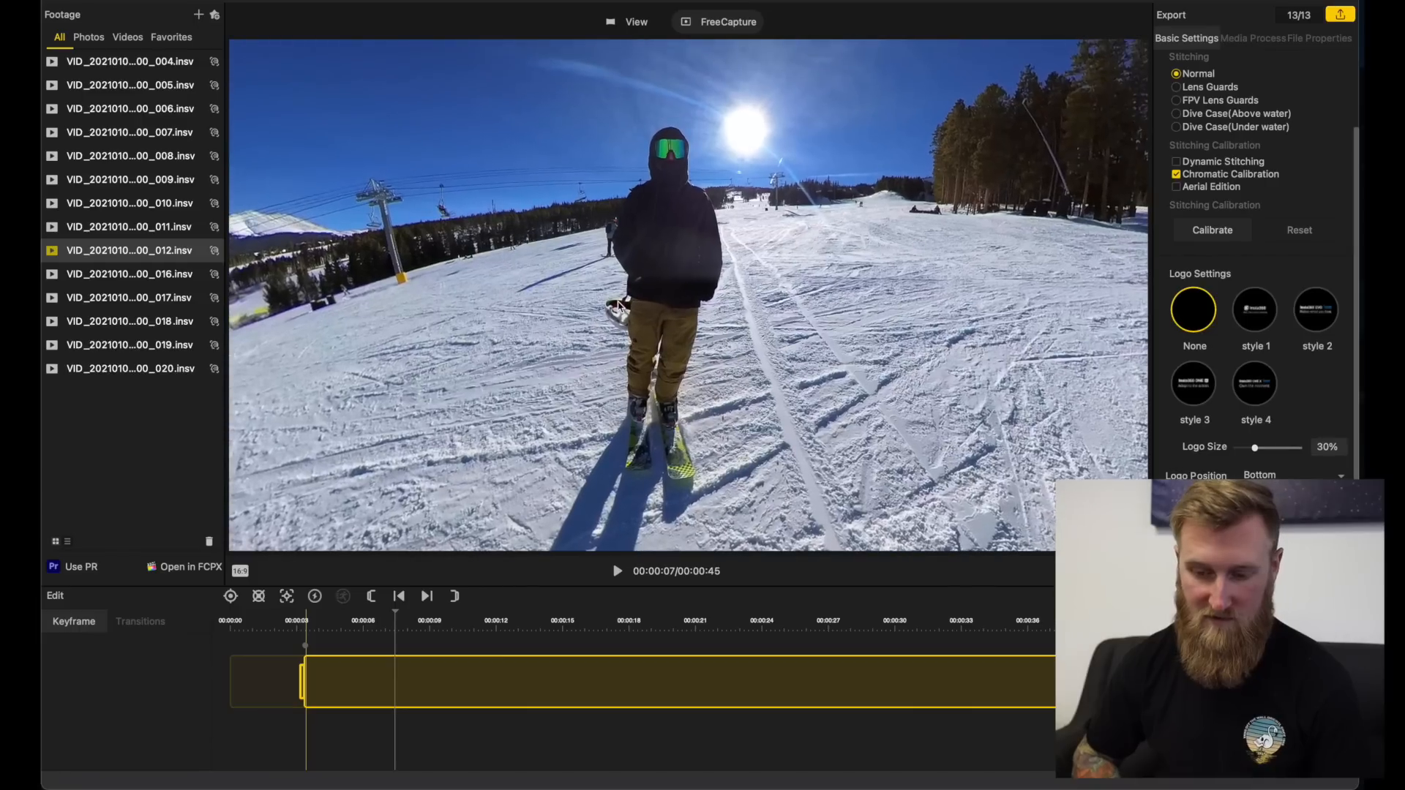
{"action": "left_click", "coordinate": [231, 597]}
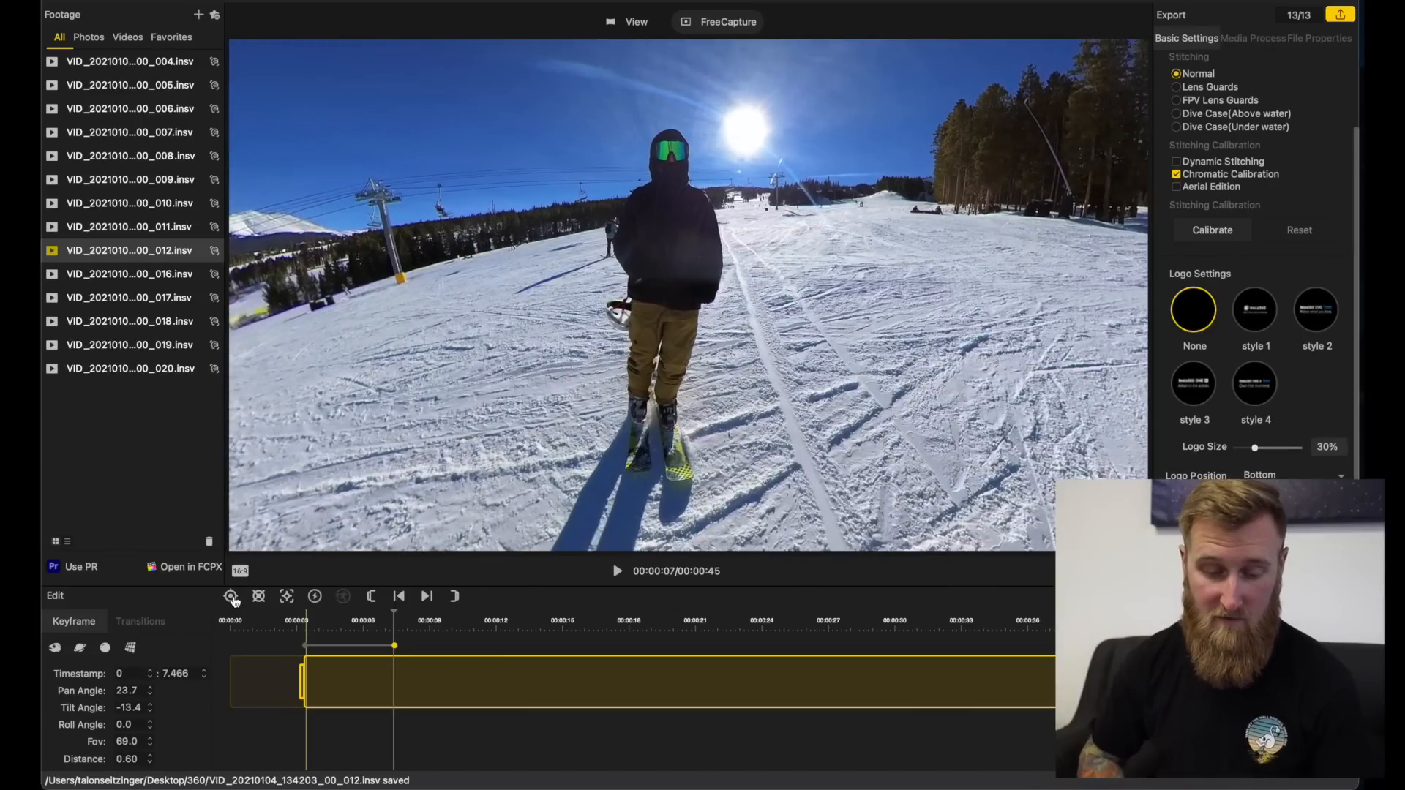
Step: Play the clip on to where the camera passes between the legs and add a keyframe at 10.333 s
{"action": "left_click", "coordinate": [306, 630]}
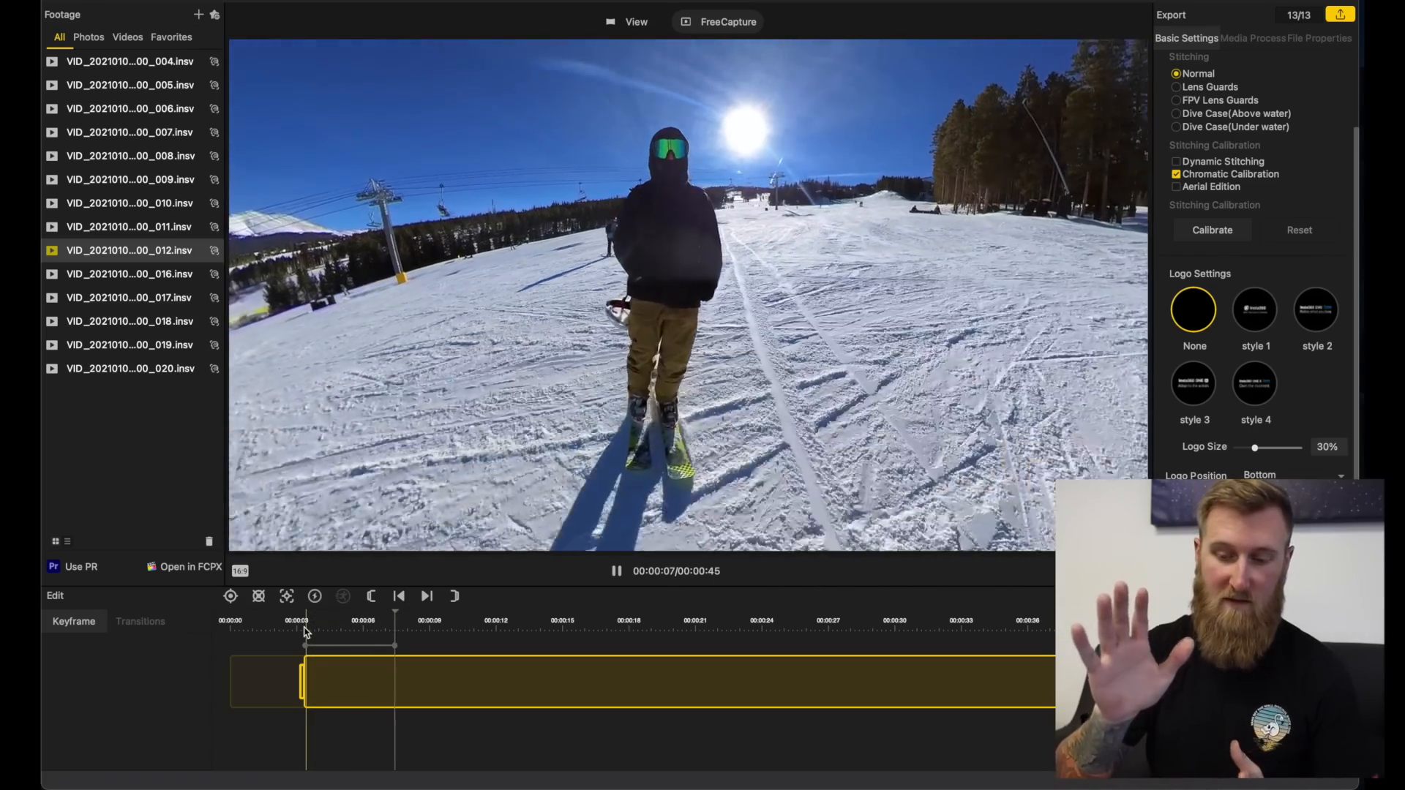
{"action": "key", "text": "space"}
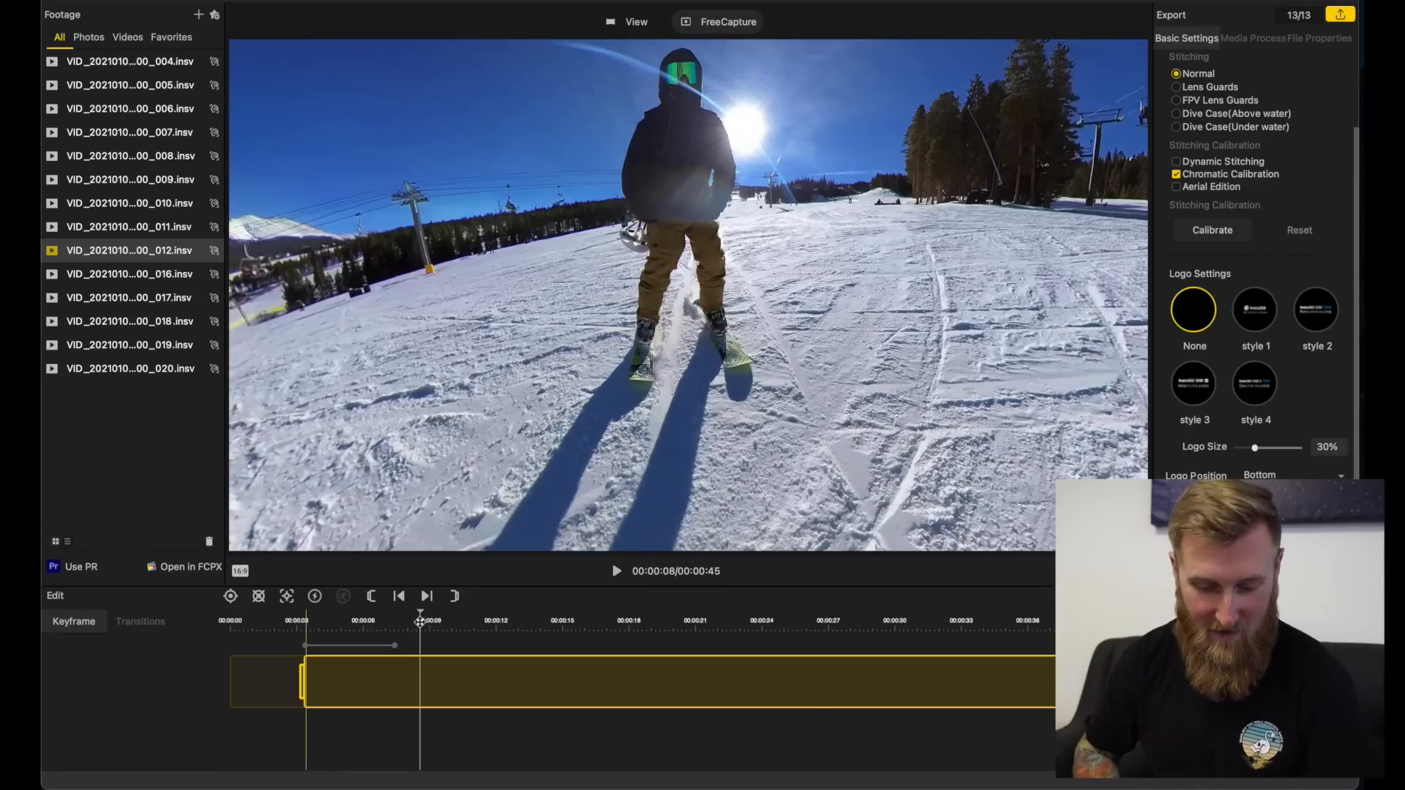
{"action": "key", "text": "space"}
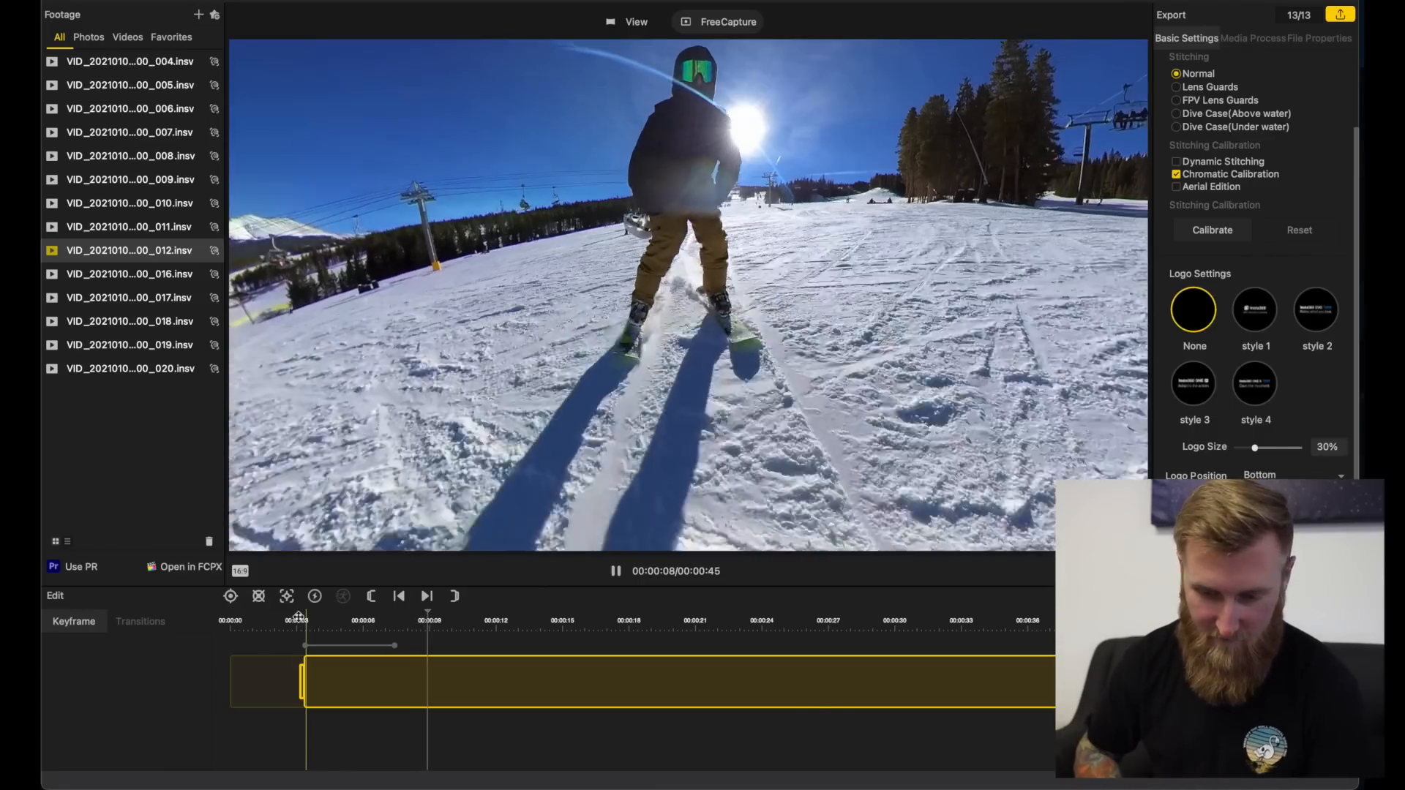
{"action": "key", "text": "space"}
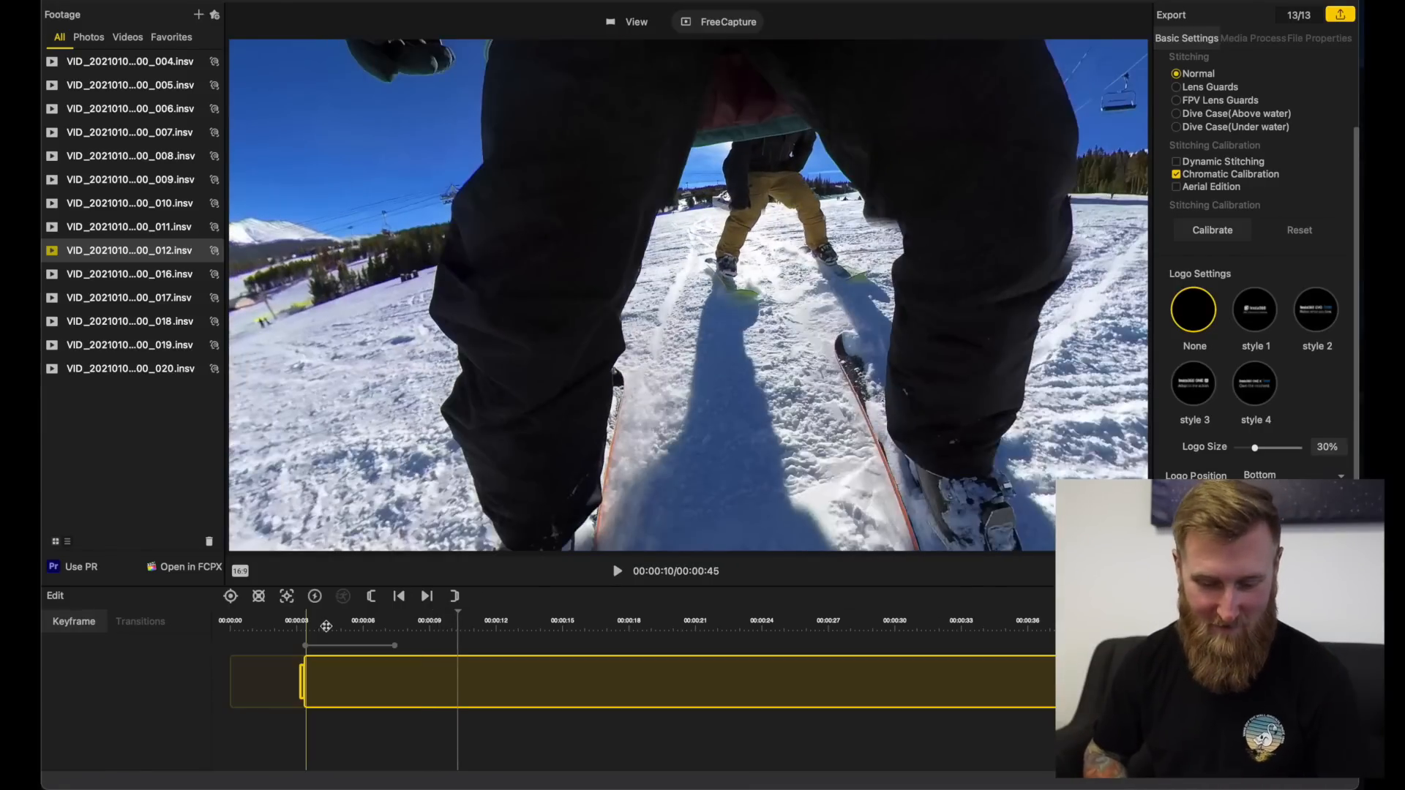
{"action": "left_click", "coordinate": [231, 596]}
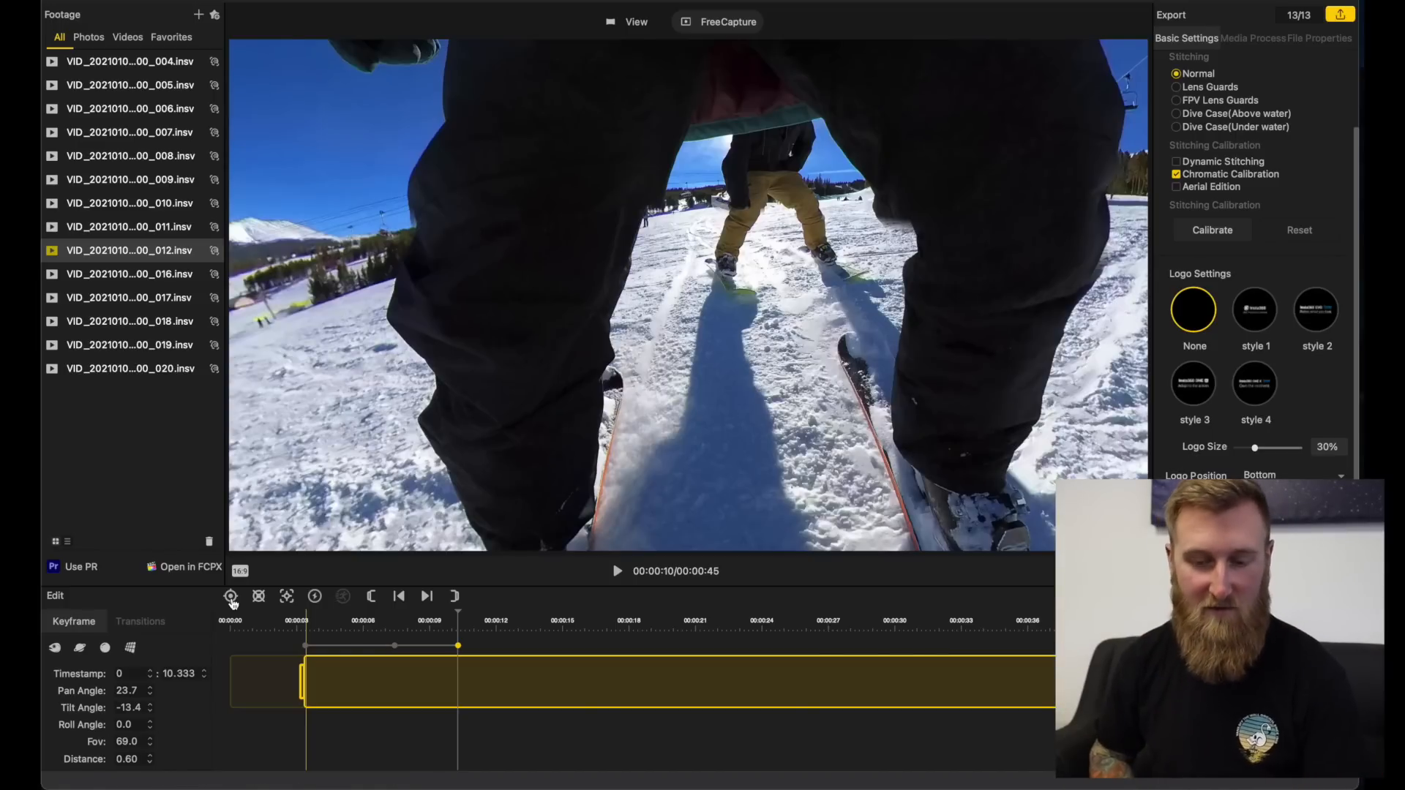
Step: Try the four view presets on the 10.333 s keyframe and apply the tiny planet preset
{"action": "left_click", "coordinate": [59, 650]}
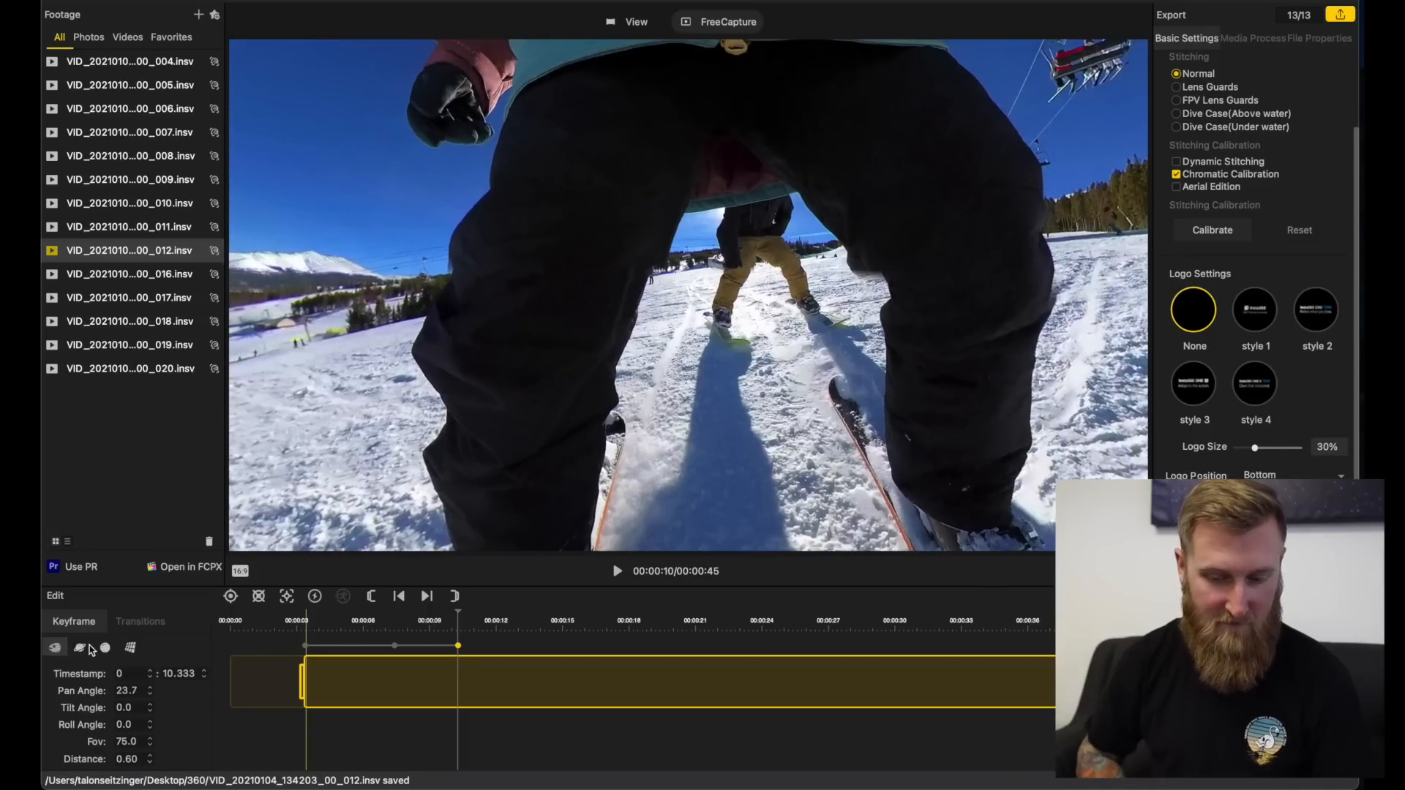
{"action": "left_click", "coordinate": [81, 649]}
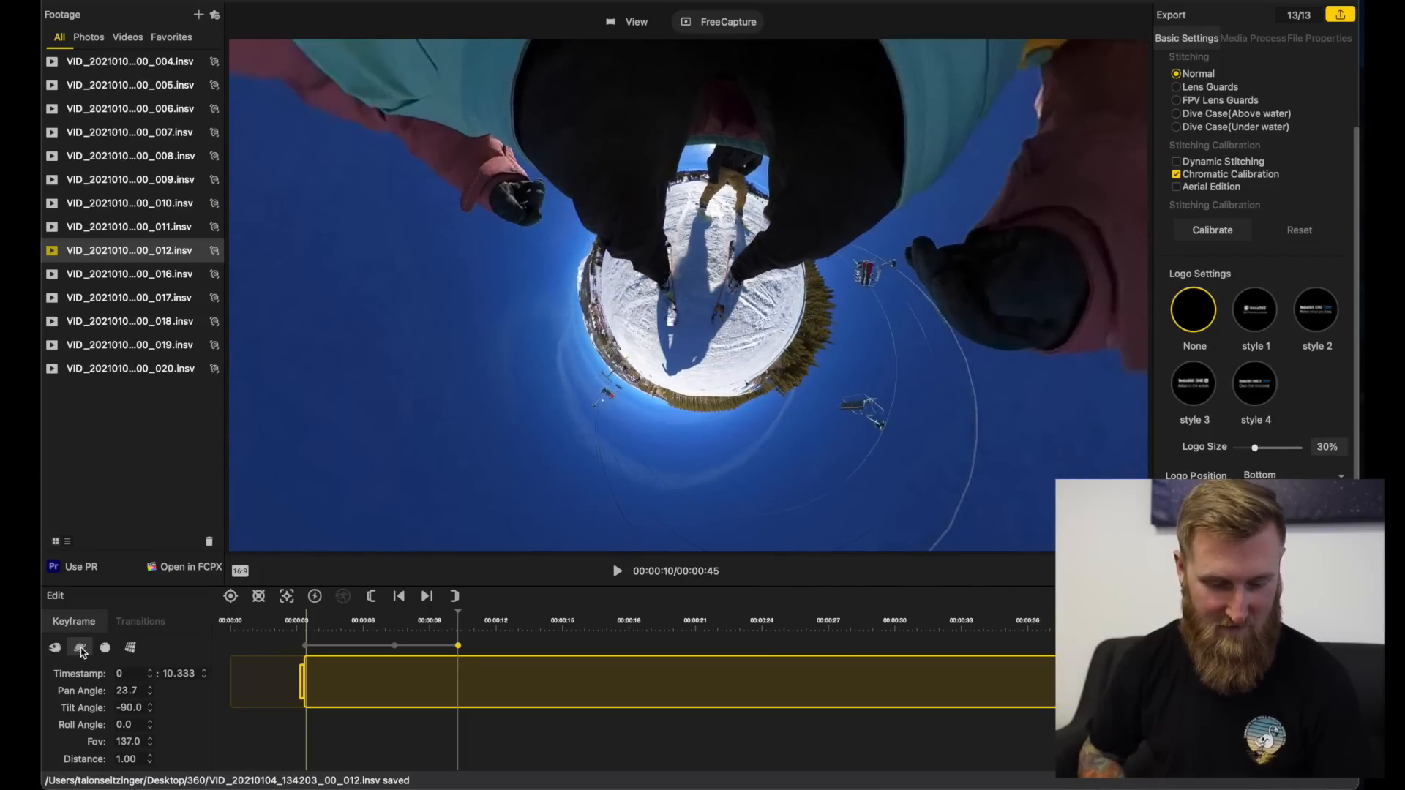
{"action": "left_click", "coordinate": [105, 648]}
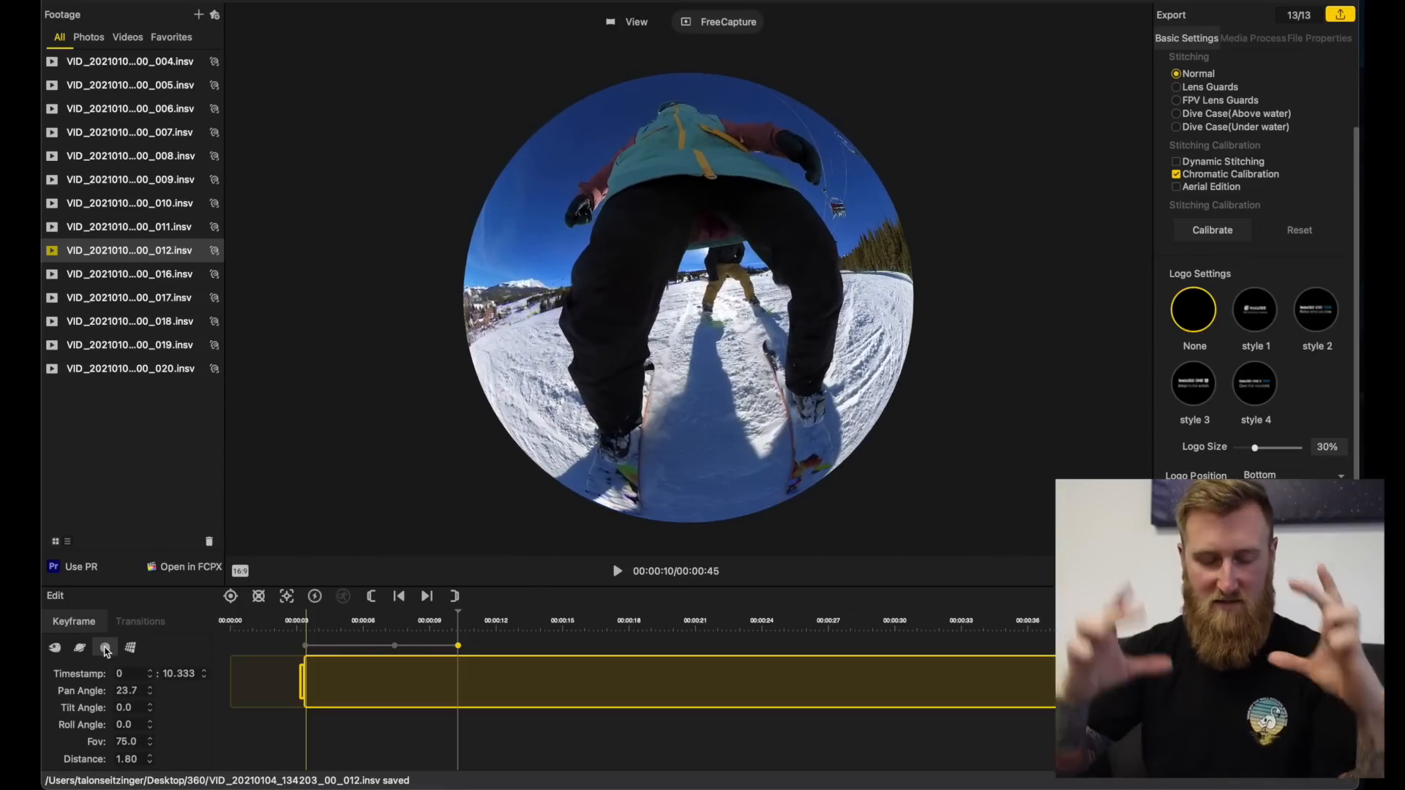
{"action": "left_click", "coordinate": [133, 648]}
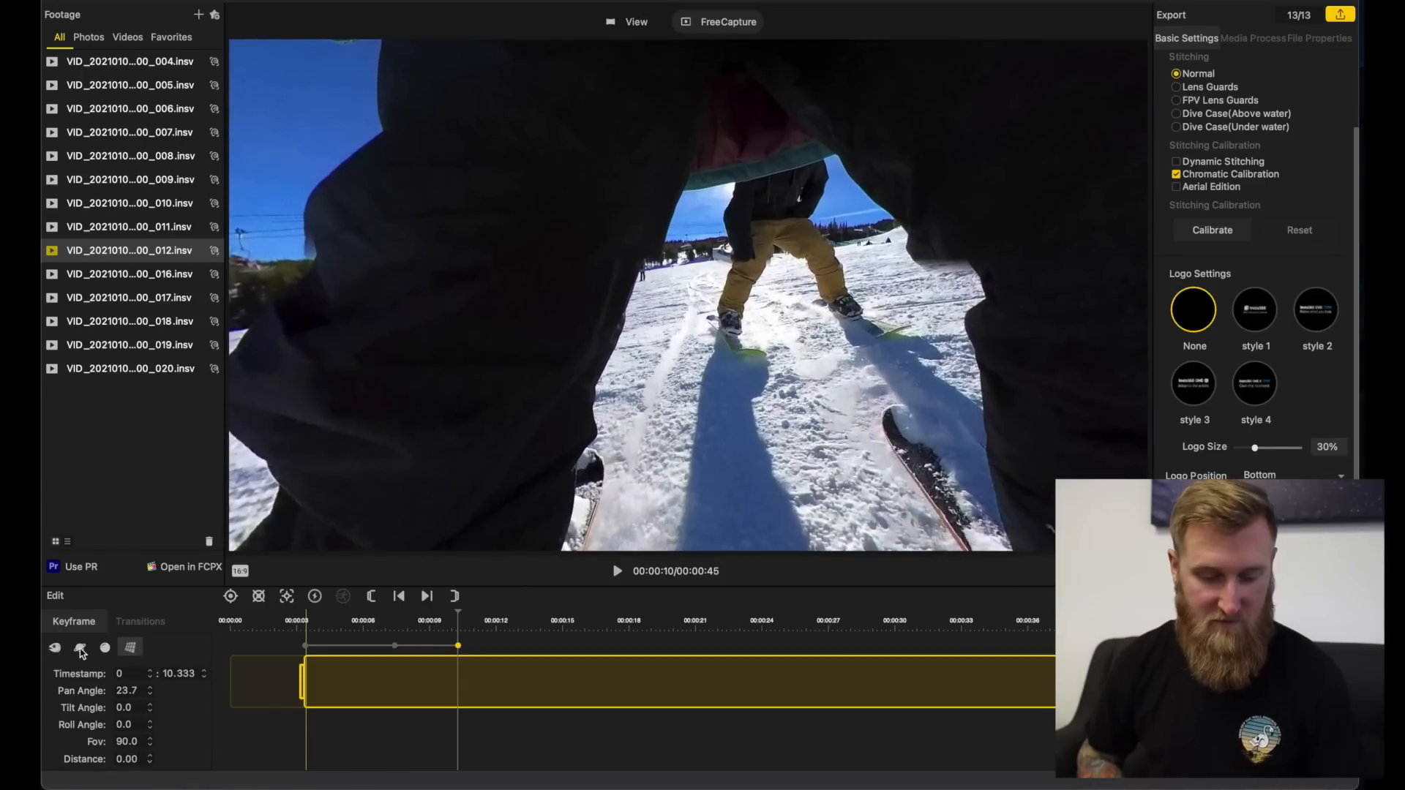
{"action": "left_click", "coordinate": [80, 649]}
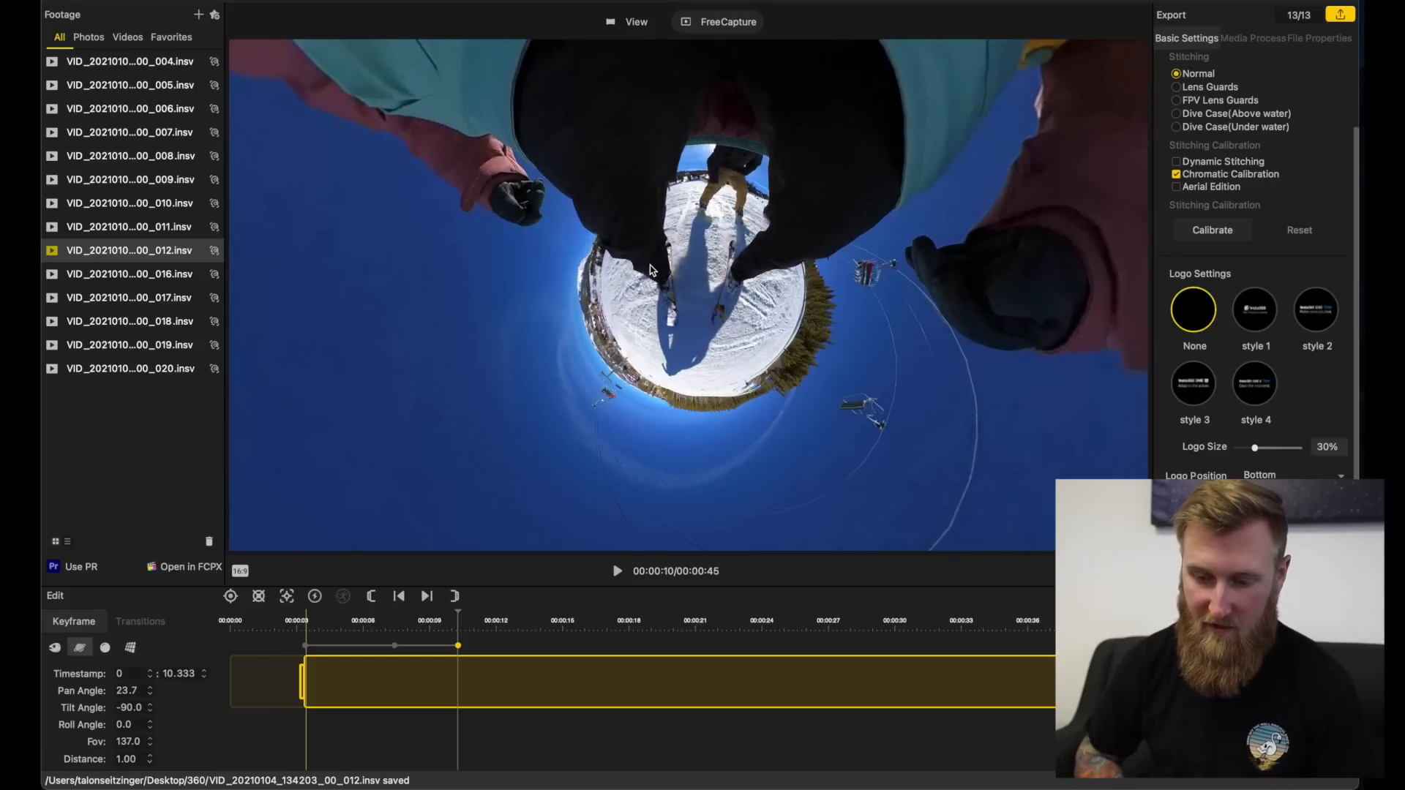
Step: Reframe the 10.333 s keyframe to pan 11.9, tilt -41.8 and add one at 11.500 s with pan -6.5, tilt -69.2
{"action": "left_click_drag", "start_coordinate": [651, 271], "coordinate": [630, 361]}
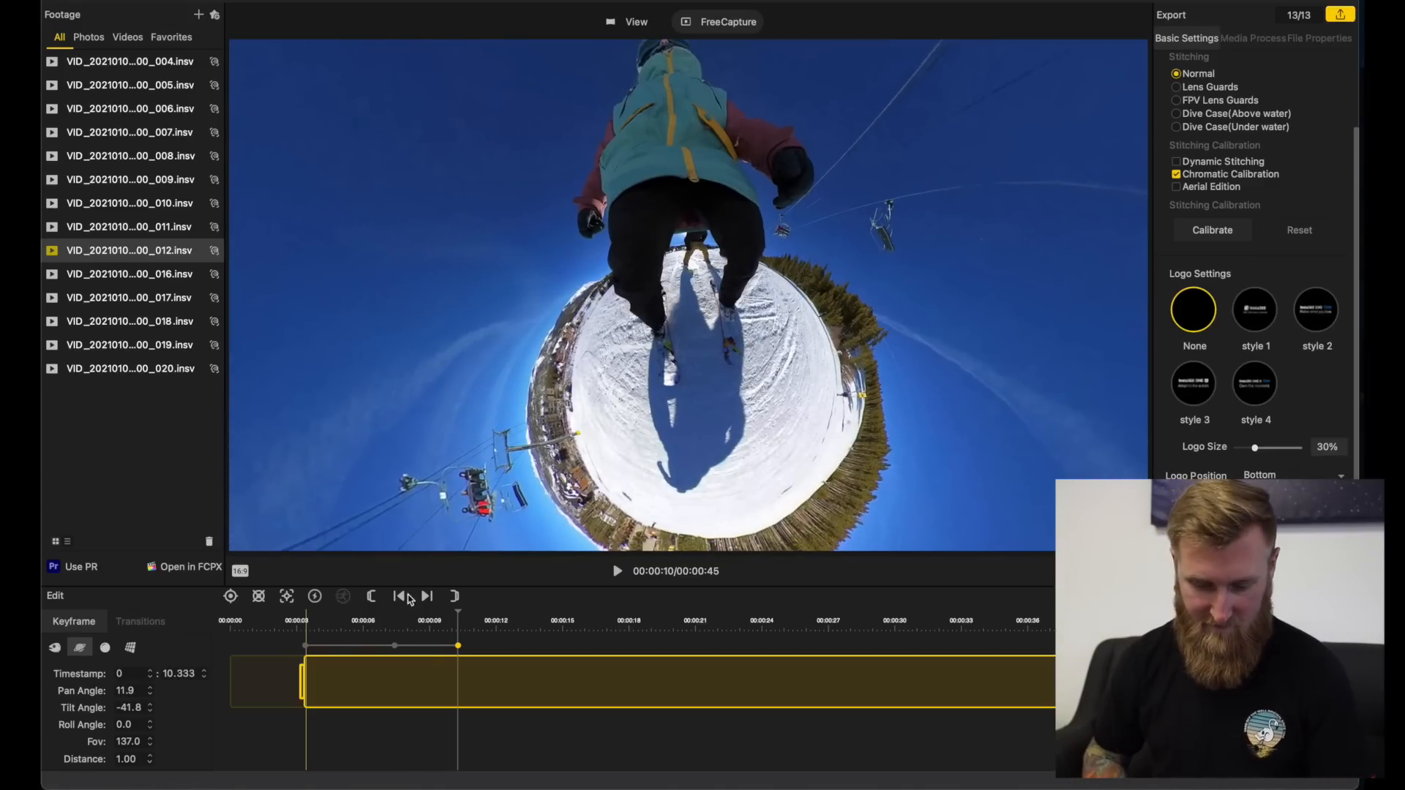
{"action": "key", "text": "space"}
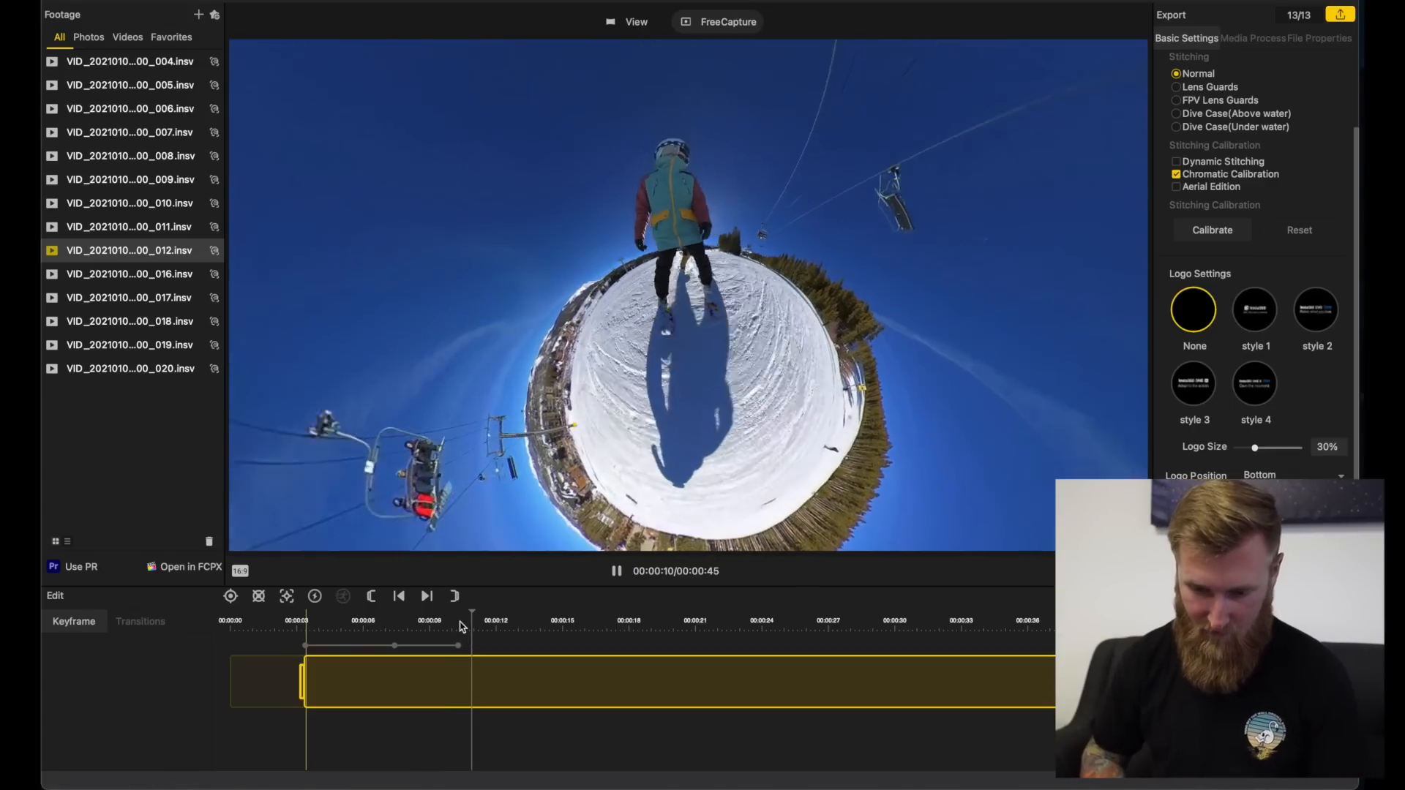
{"action": "key", "text": "space"}
{"action": "left_click", "coordinate": [231, 597]}
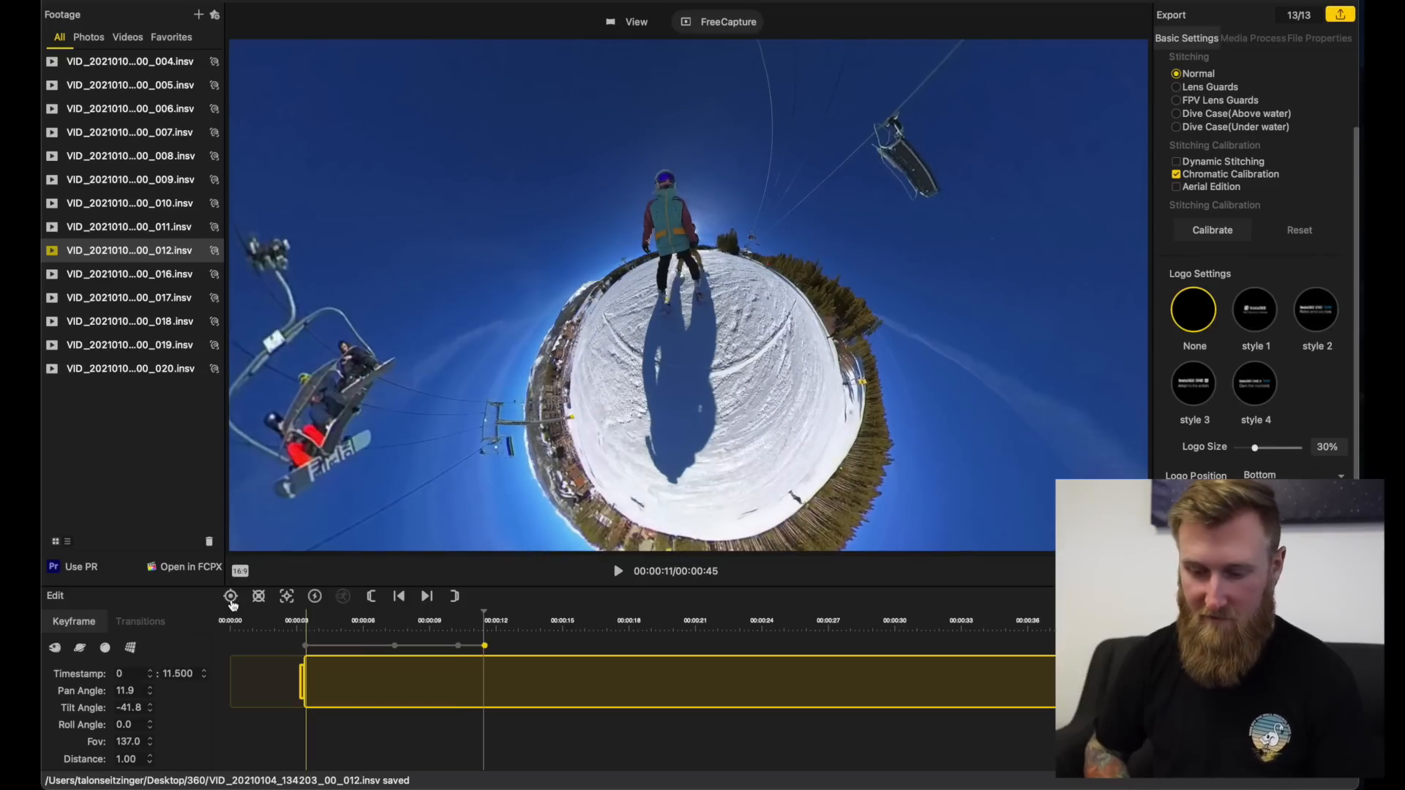
{"action": "left_click_drag", "start_coordinate": [693, 399], "coordinate": [657, 347]}
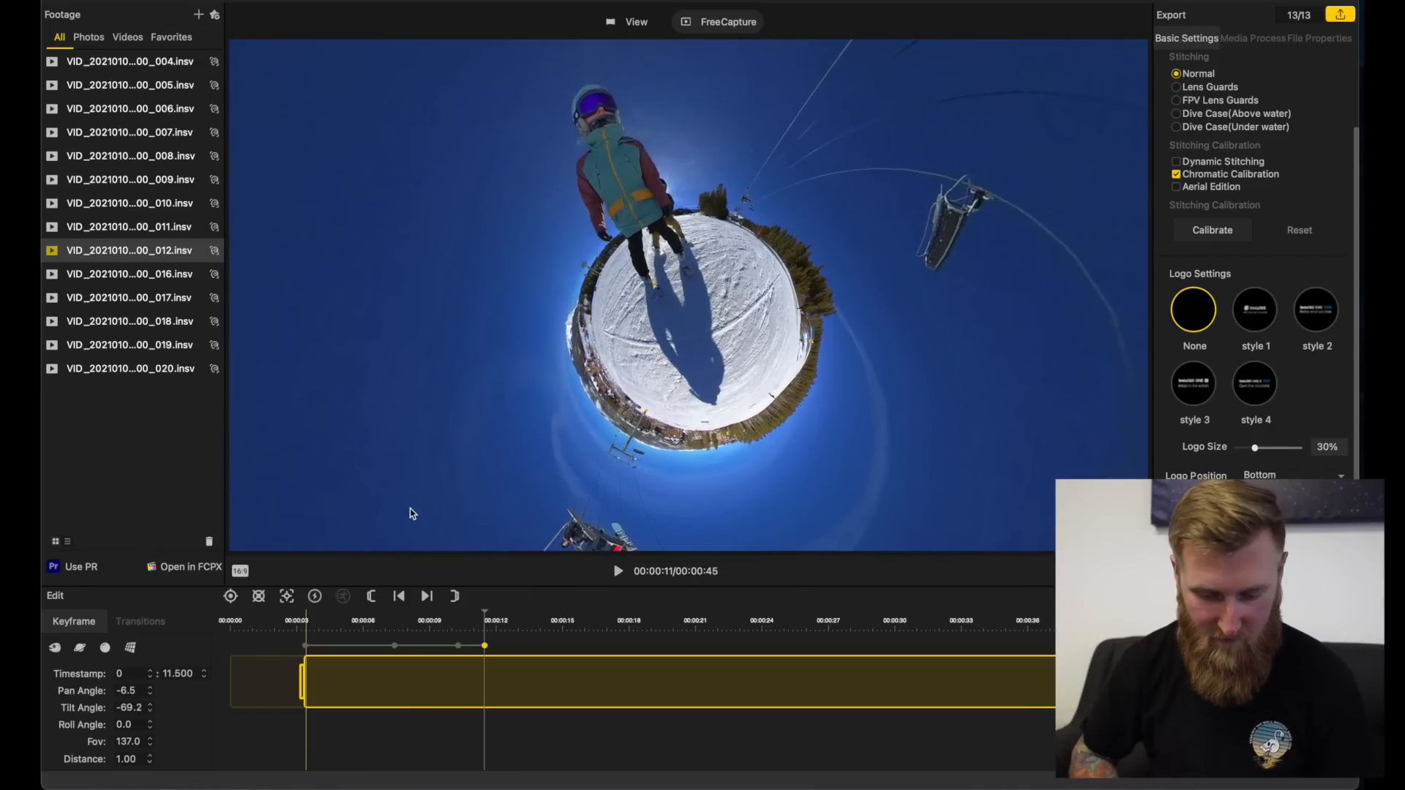
Step: Add tiny planet keyframes at 14.533 s with pan 12.3 and tilt -70.3, and at about 17 s with the nearest skier recentred
{"action": "key", "text": "space"}
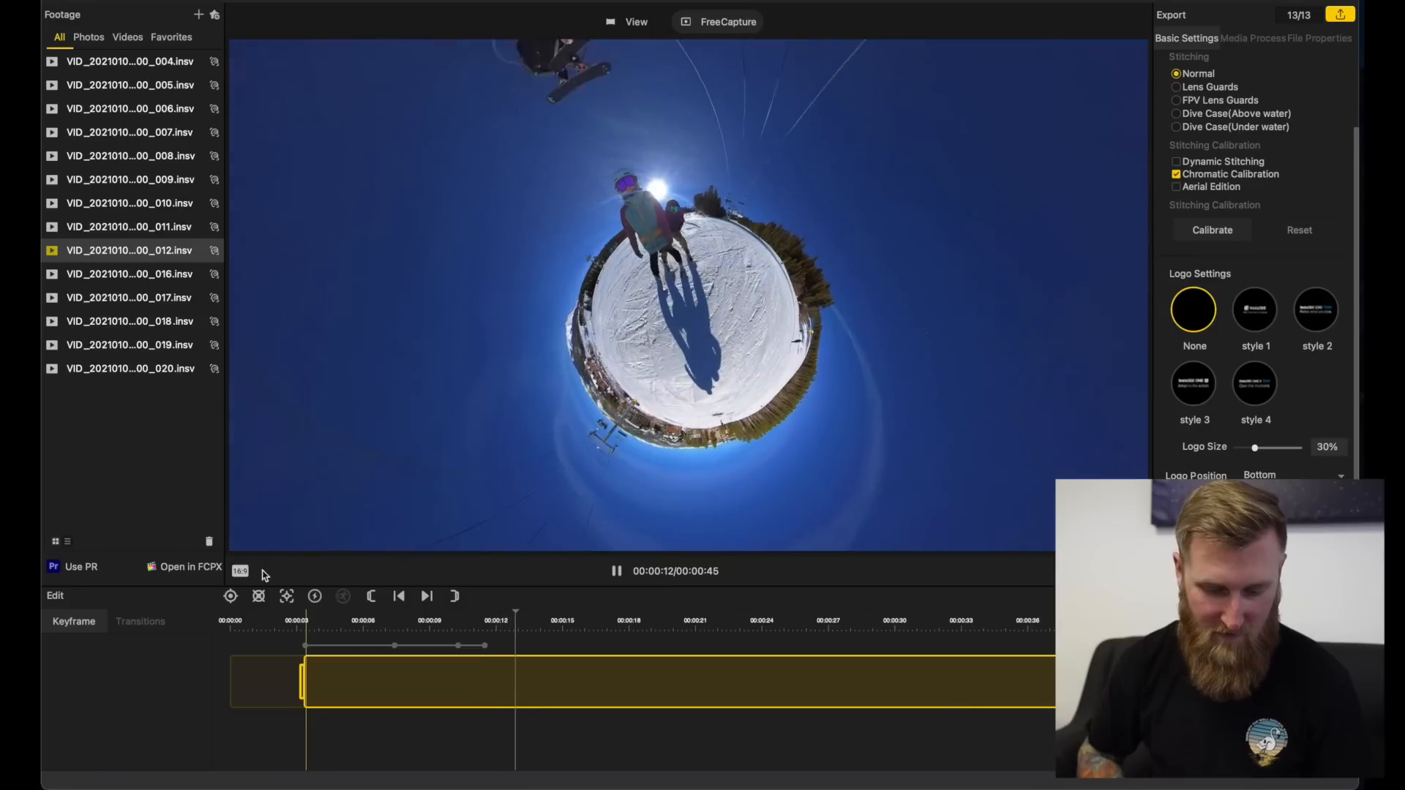
{"action": "left_click", "coordinate": [230, 597]}
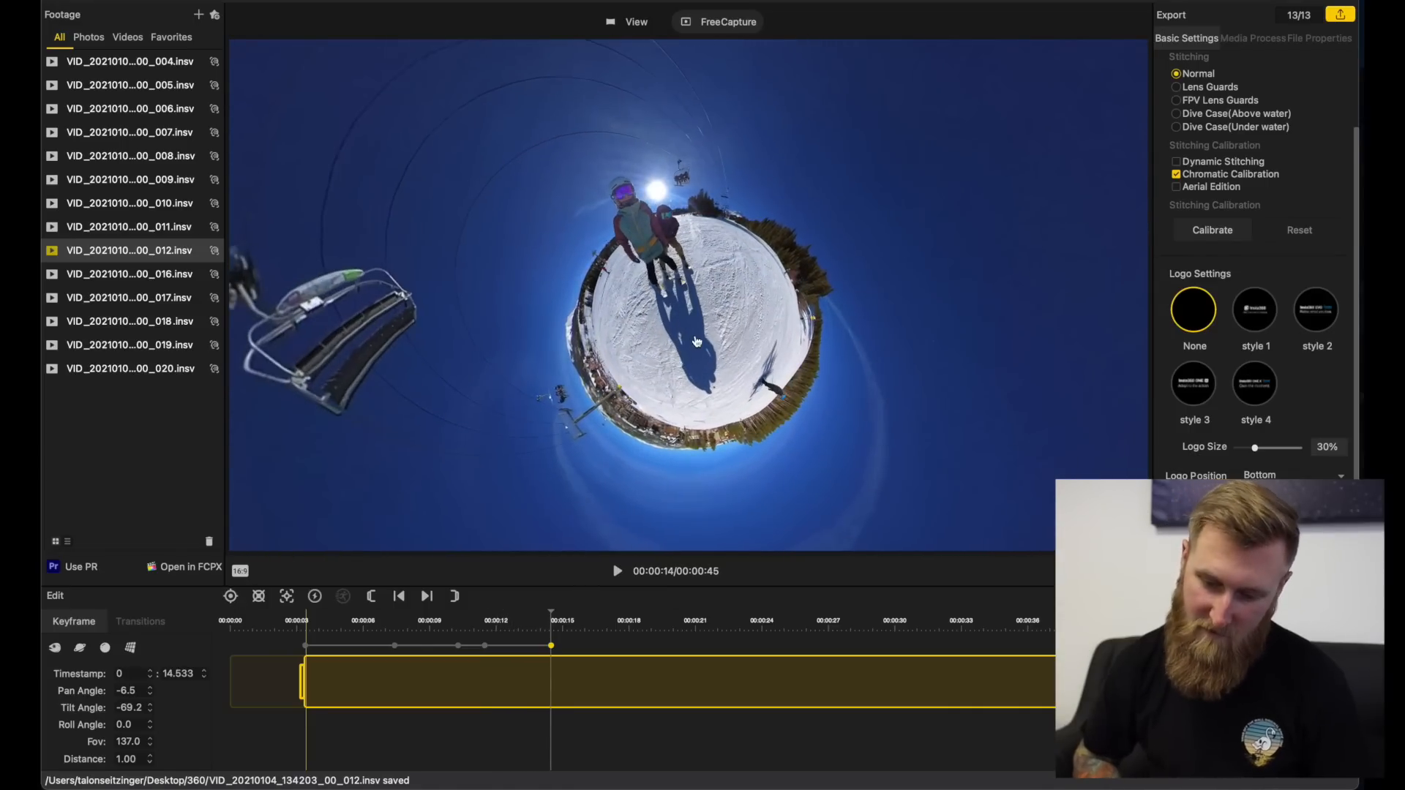
{"action": "left_click_drag", "start_coordinate": [687, 333], "coordinate": [425, 501]}
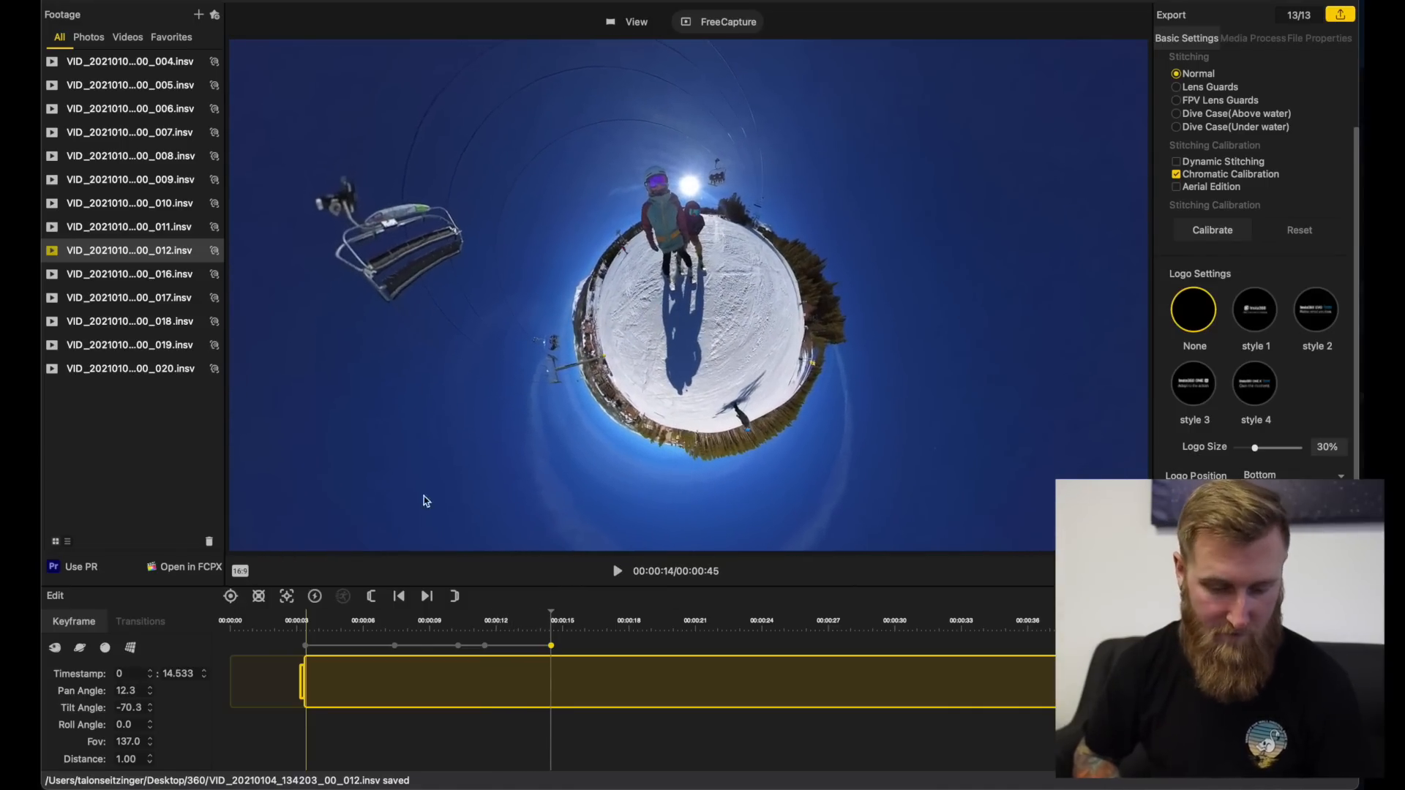
{"action": "key", "text": "space"}
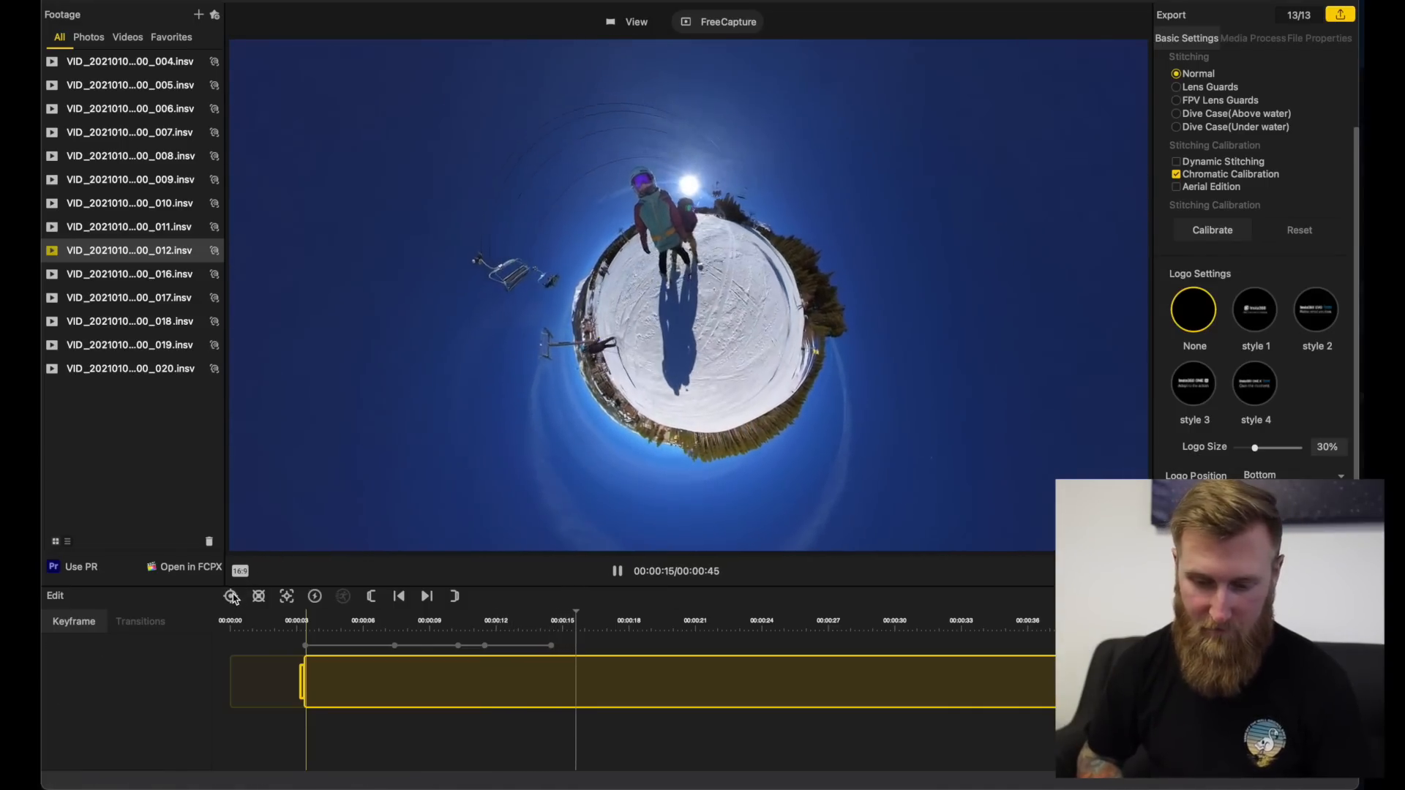
{"action": "left_click_drag", "start_coordinate": [617, 333], "coordinate": [611, 368]}
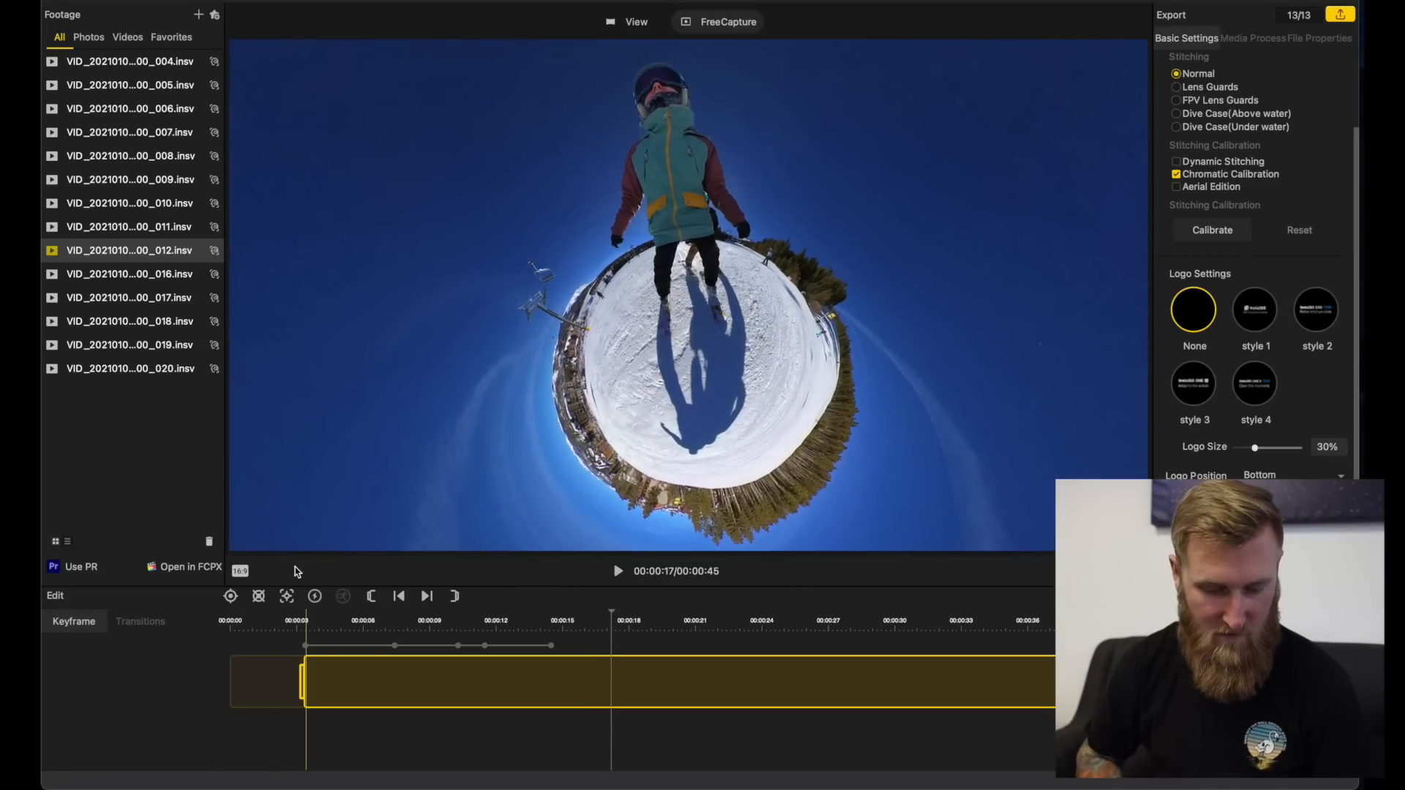
{"action": "left_click", "coordinate": [231, 597]}
Step: Add a keyframe at 18.100 s using the flat perspective preset and centre the rear skier at pan -1.7, tilt 20.1
{"action": "key", "text": "space"}
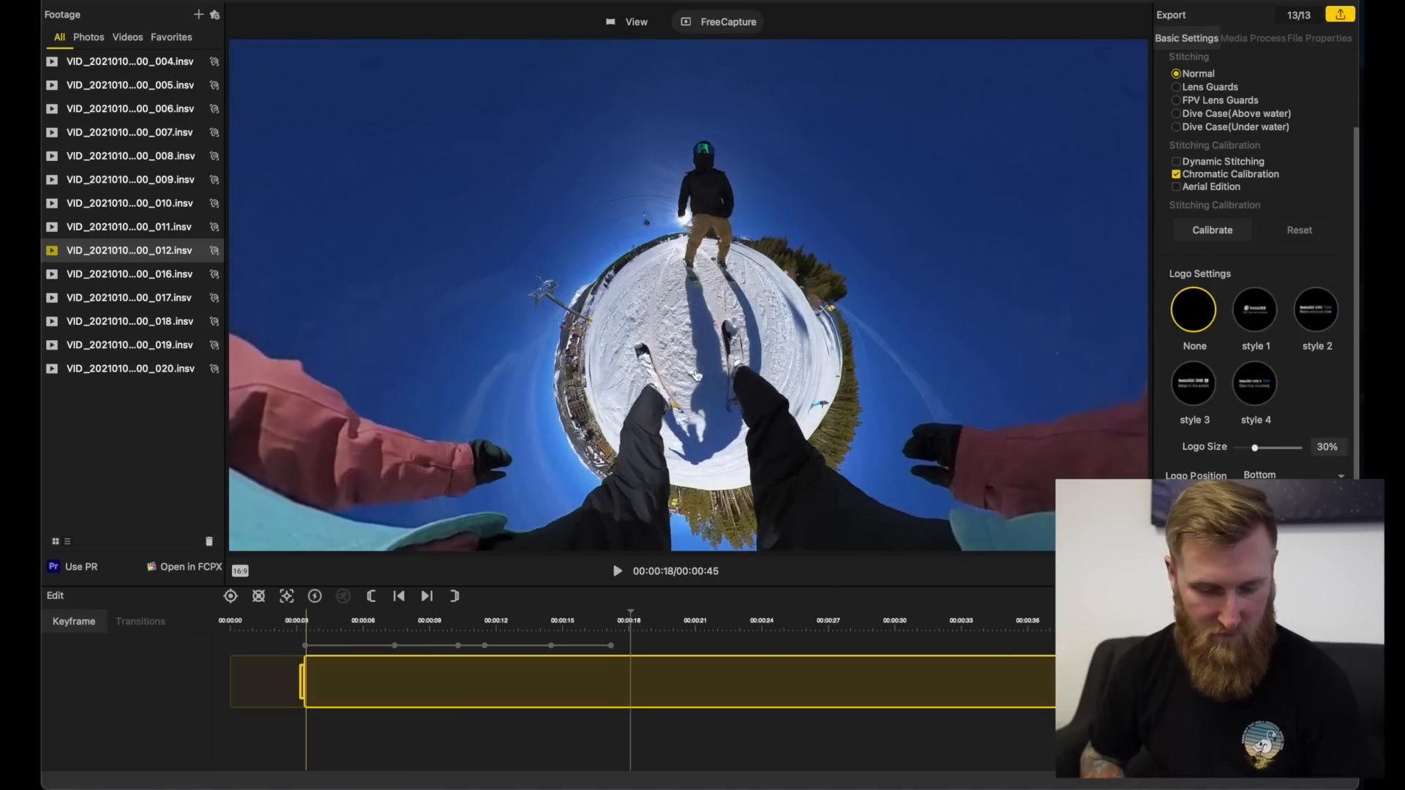
{"action": "left_click", "coordinate": [233, 599]}
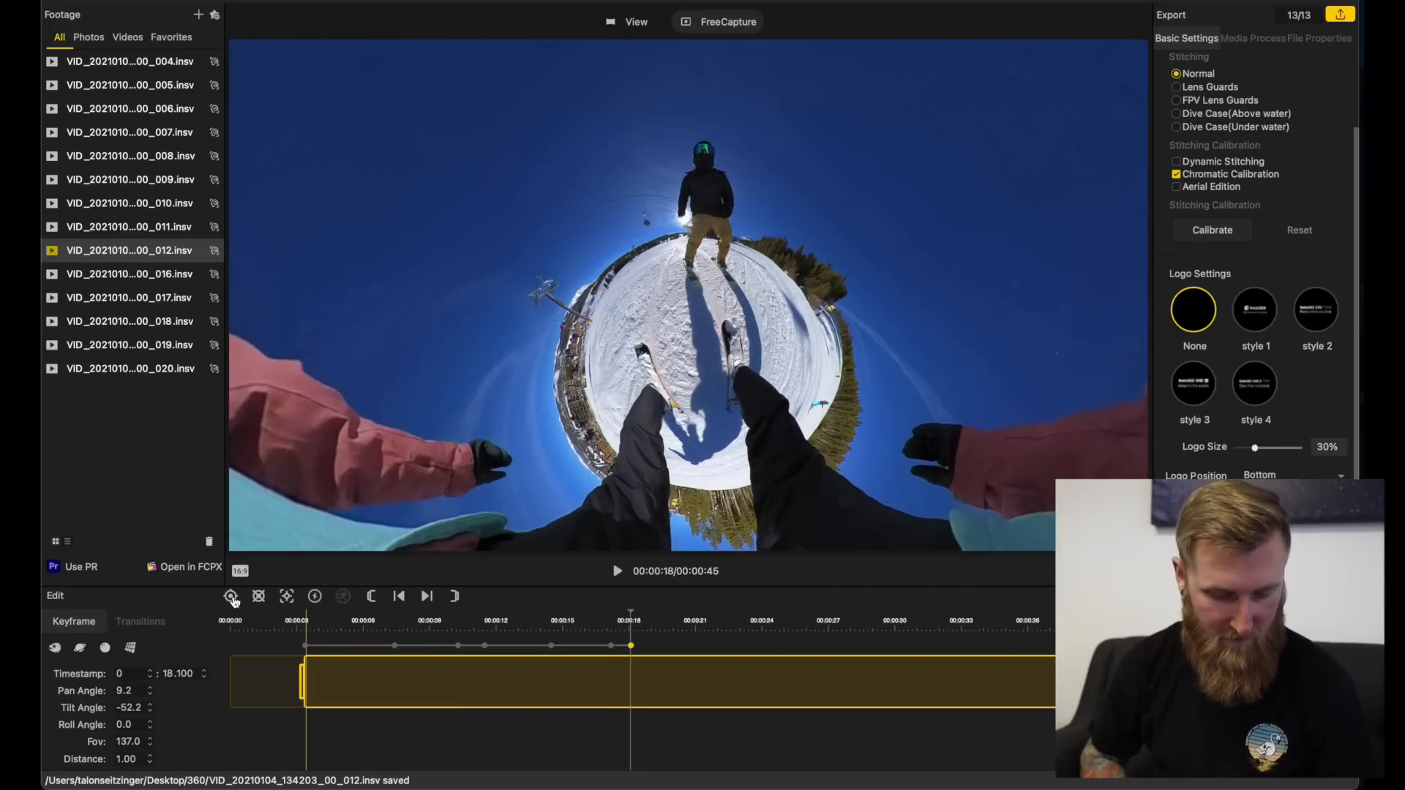
{"action": "left_click", "coordinate": [131, 650]}
{"action": "left_click_drag", "start_coordinate": [766, 142], "coordinate": [645, 305]}
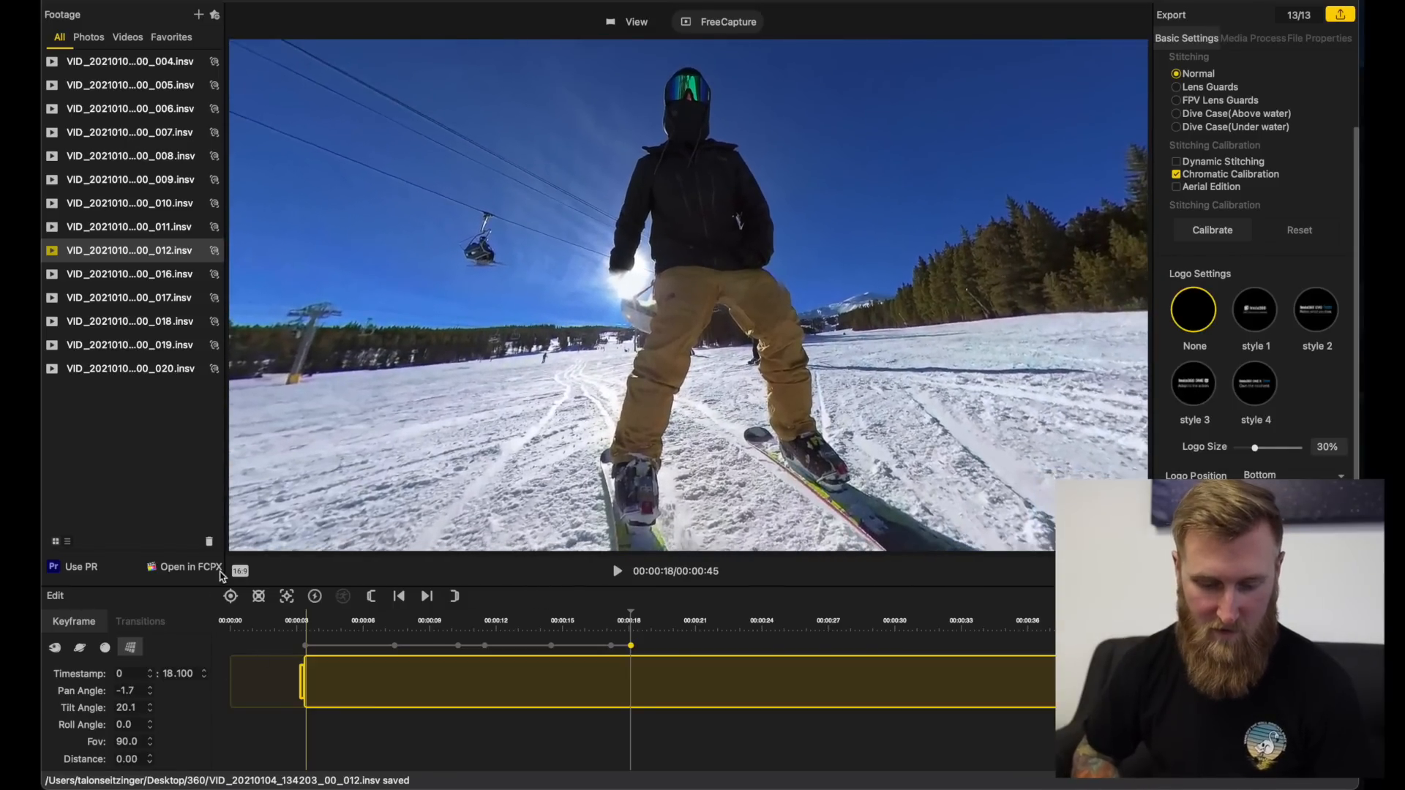
{"action": "left_click", "coordinate": [231, 597]}
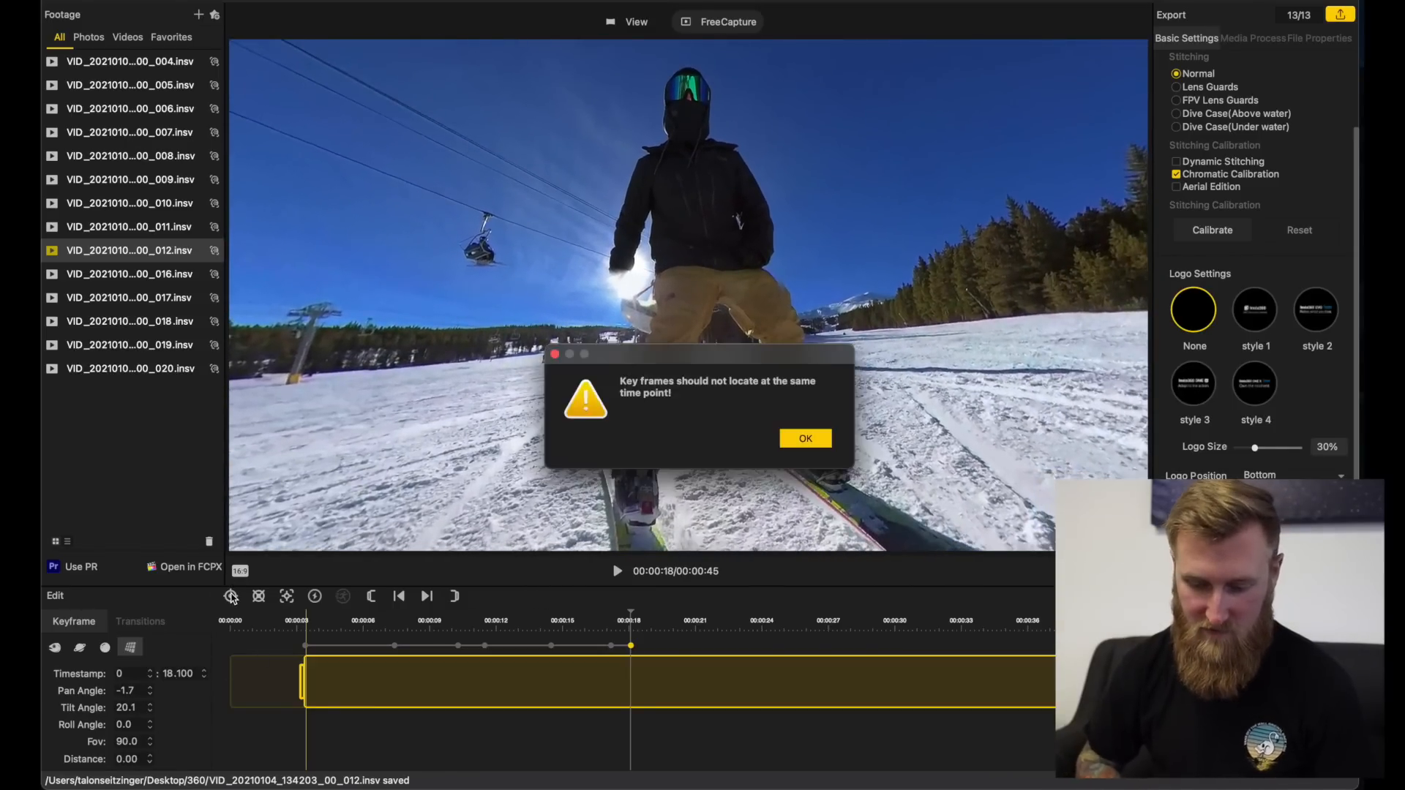
{"action": "left_click", "coordinate": [805, 438]}
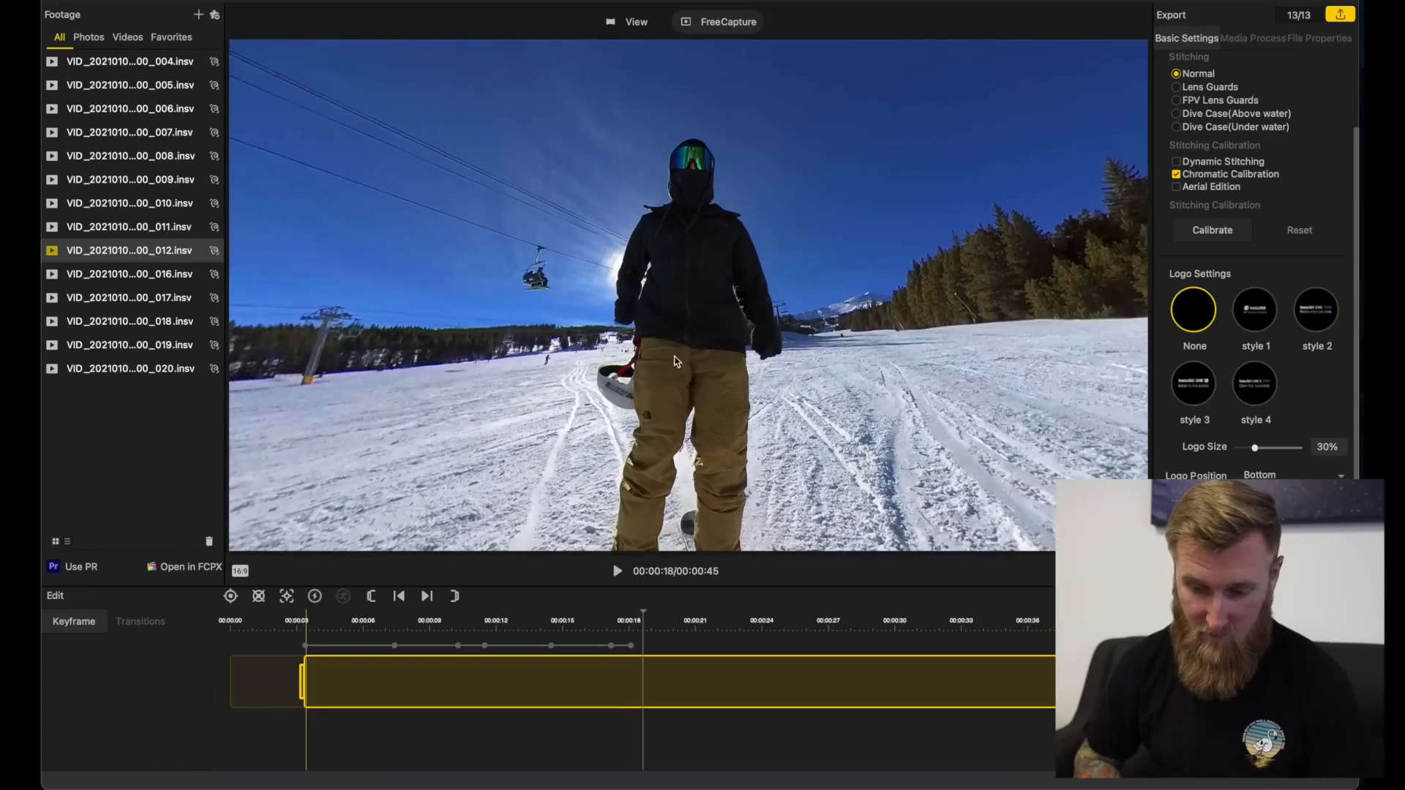
Step: Add a keyframe just after 18 s and another at about 20 s that frames both skiers from above
{"action": "left_click", "coordinate": [231, 596]}
{"action": "key", "text": "space"}
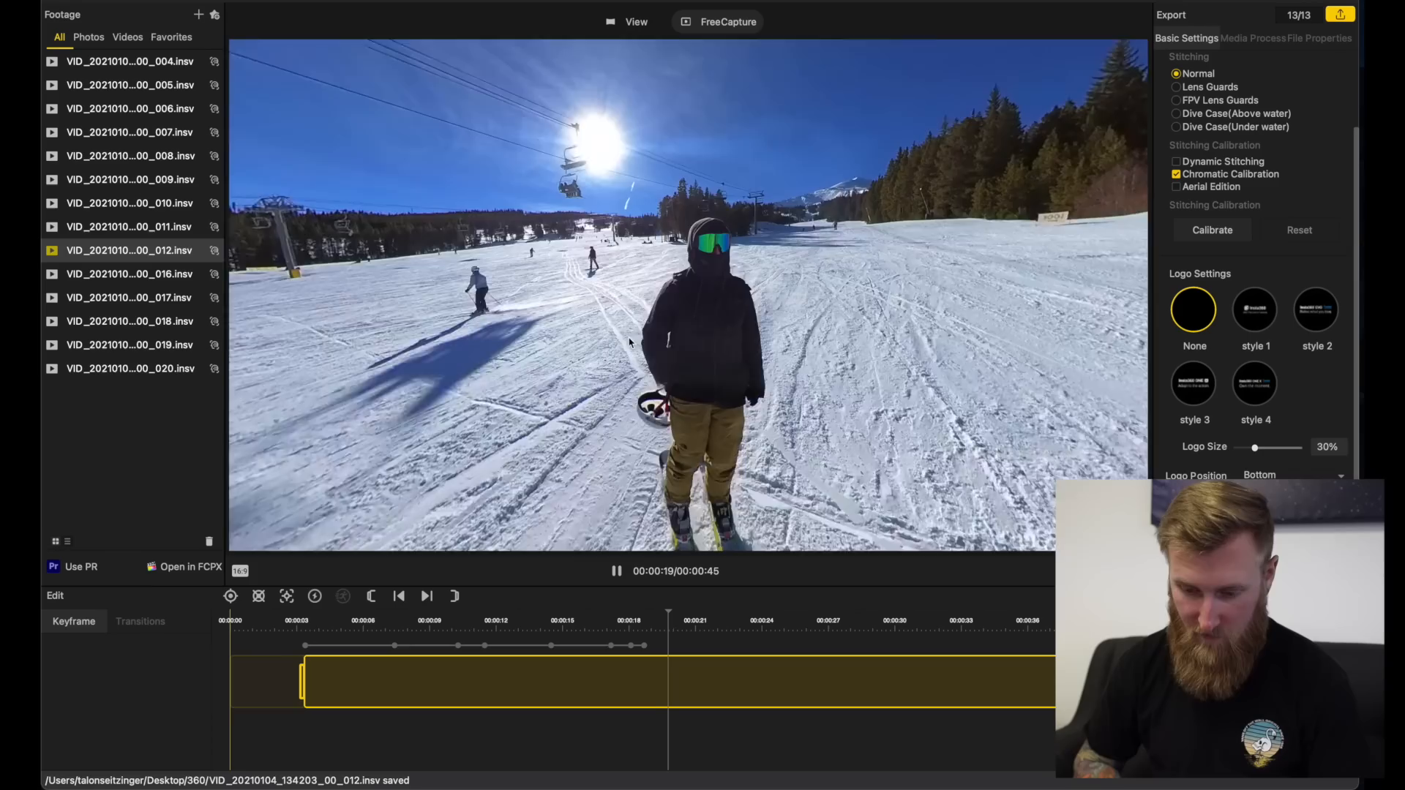
{"action": "left_click_drag", "start_coordinate": [629, 343], "coordinate": [565, 181]}
{"action": "key", "text": "space"}
{"action": "left_click_drag", "start_coordinate": [739, 156], "coordinate": [680, 170]}
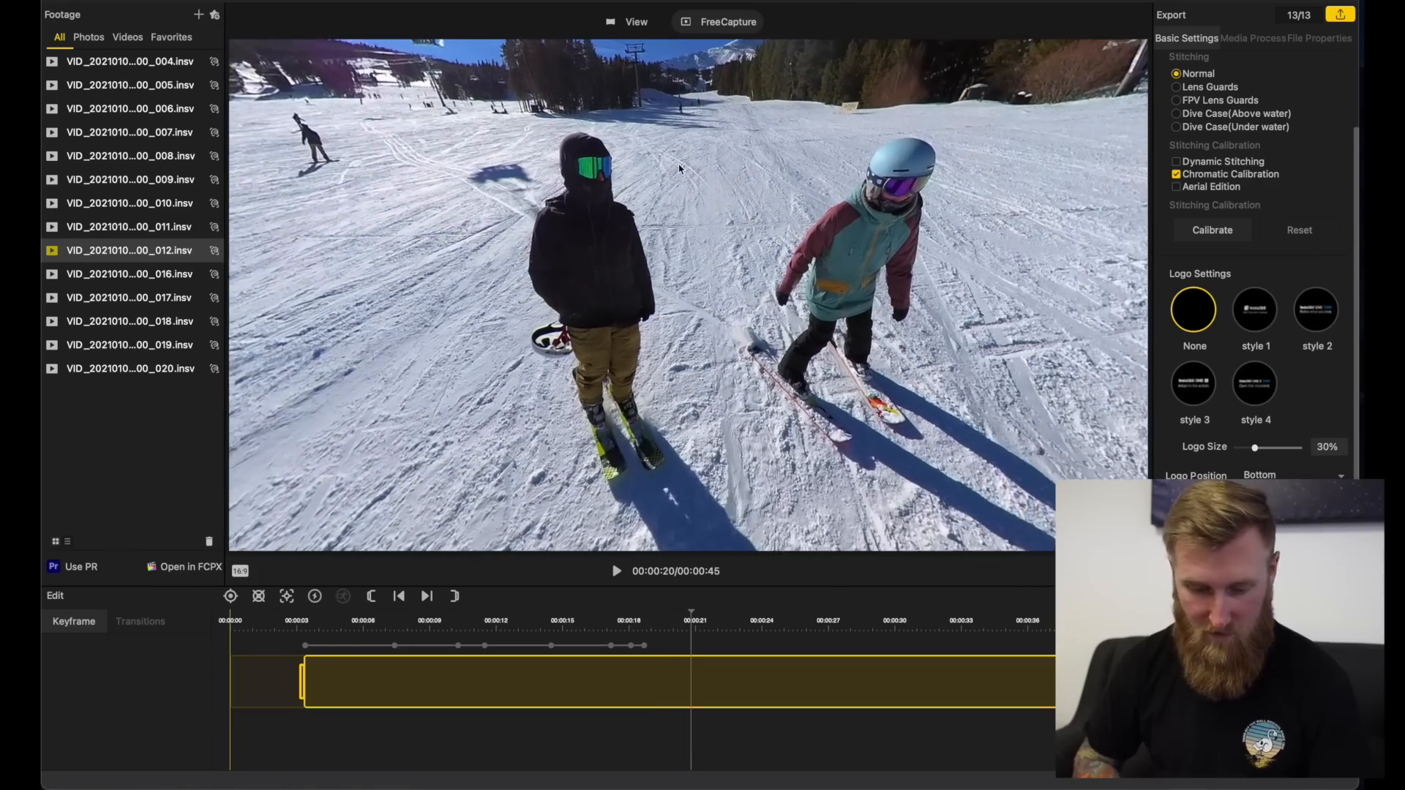
{"action": "left_click", "coordinate": [230, 596]}
Step: Play on to about 23 seconds, tilt the view towards the horizon between the skier's legs and add a keyframe
{"action": "key", "text": "space"}
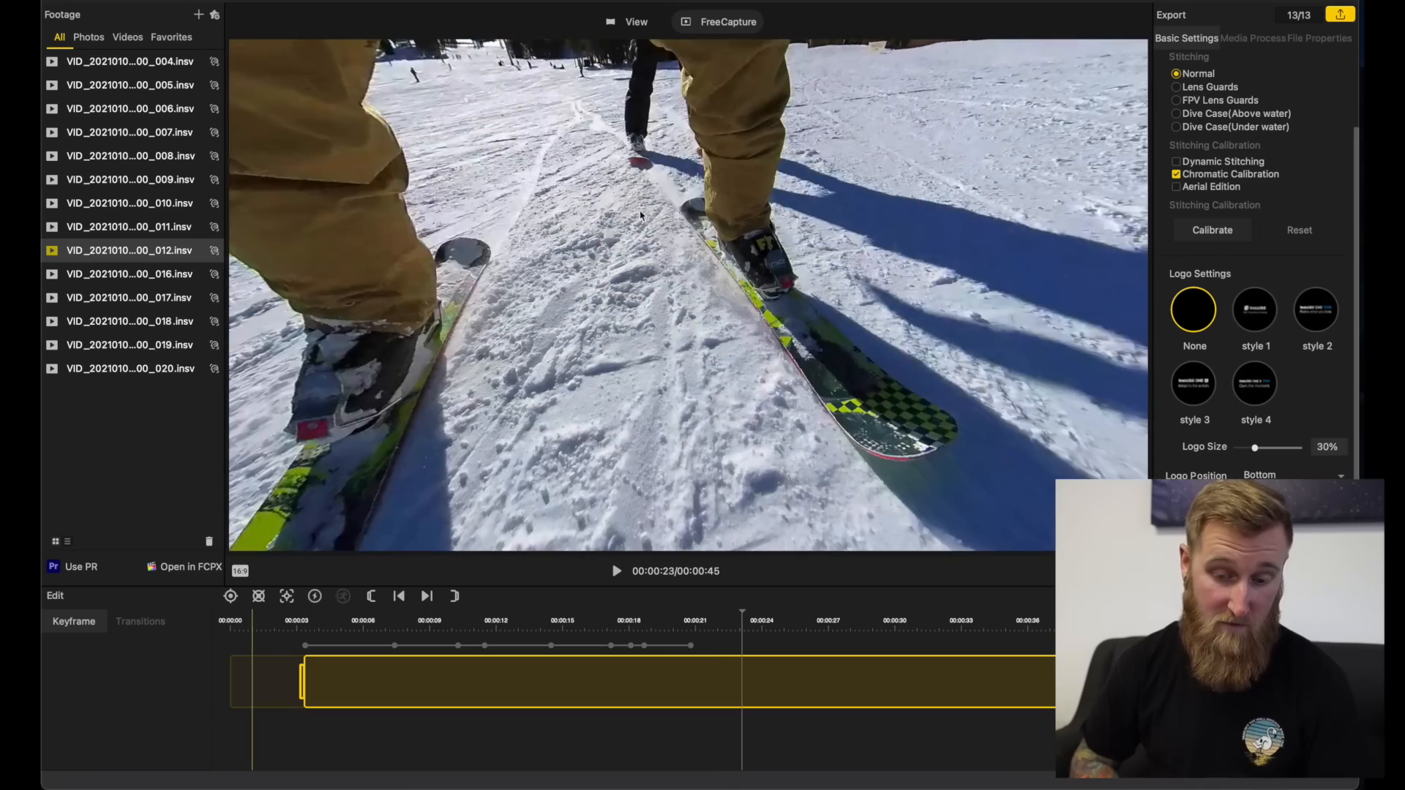
{"action": "key", "text": "space"}
{"action": "left_click_drag", "start_coordinate": [592, 195], "coordinate": [328, 530]}
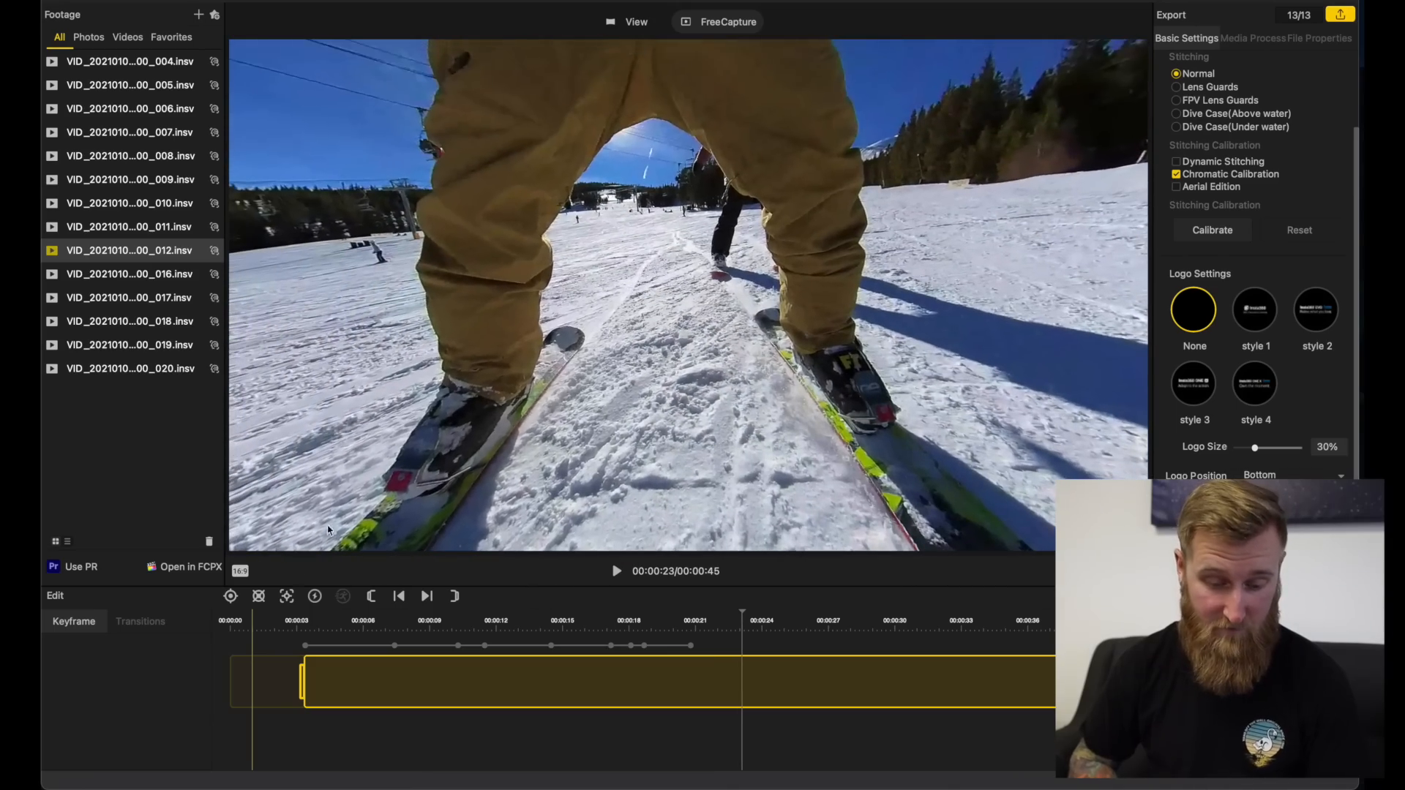
{"action": "left_click", "coordinate": [230, 596]}
Step: Centre the skier in the teal jacket, add a keyframe at 23.500 s and apply the tiny planet preset to it
{"action": "key", "text": "space"}
{"action": "key", "text": "space"}
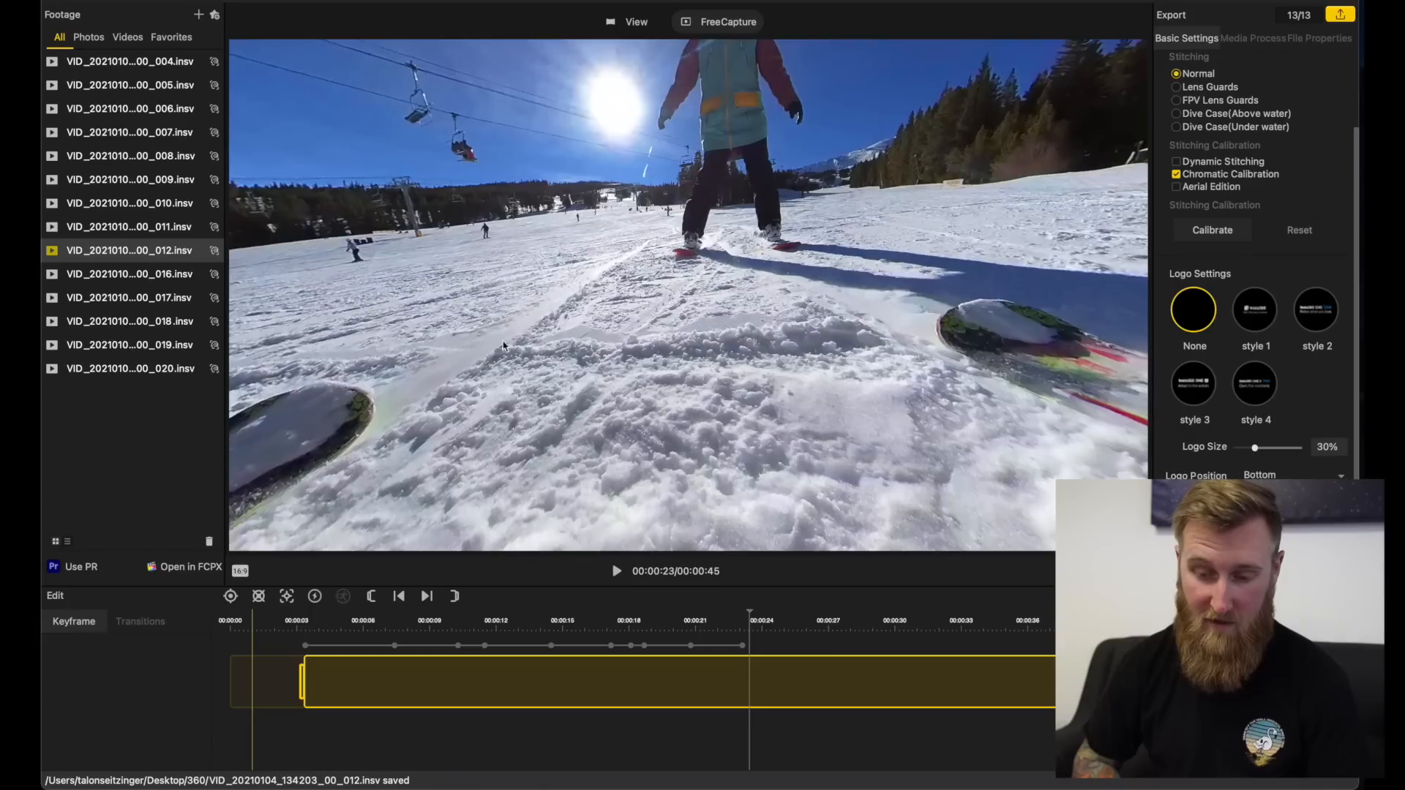
{"action": "left_click_drag", "start_coordinate": [648, 132], "coordinate": [290, 551]}
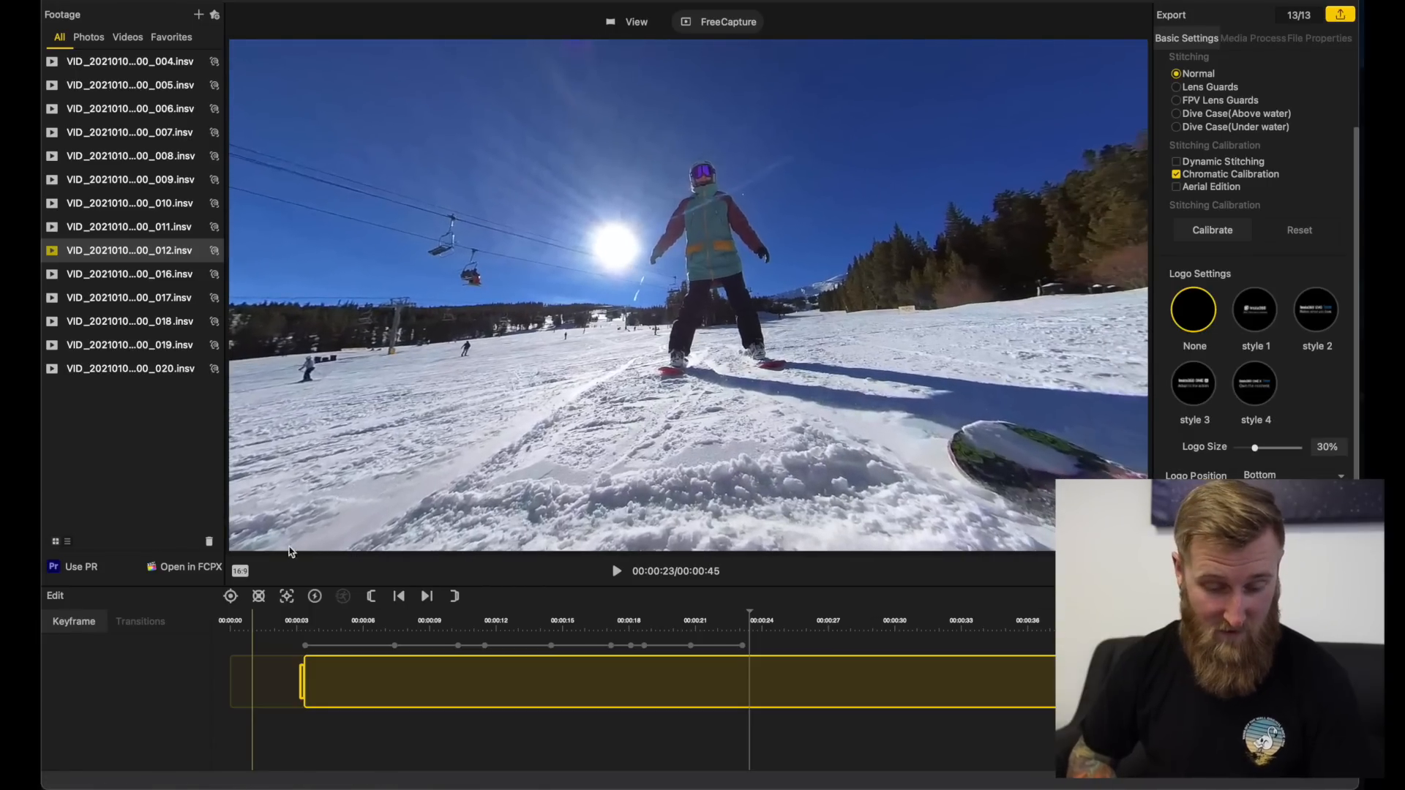
{"action": "left_click", "coordinate": [231, 597]}
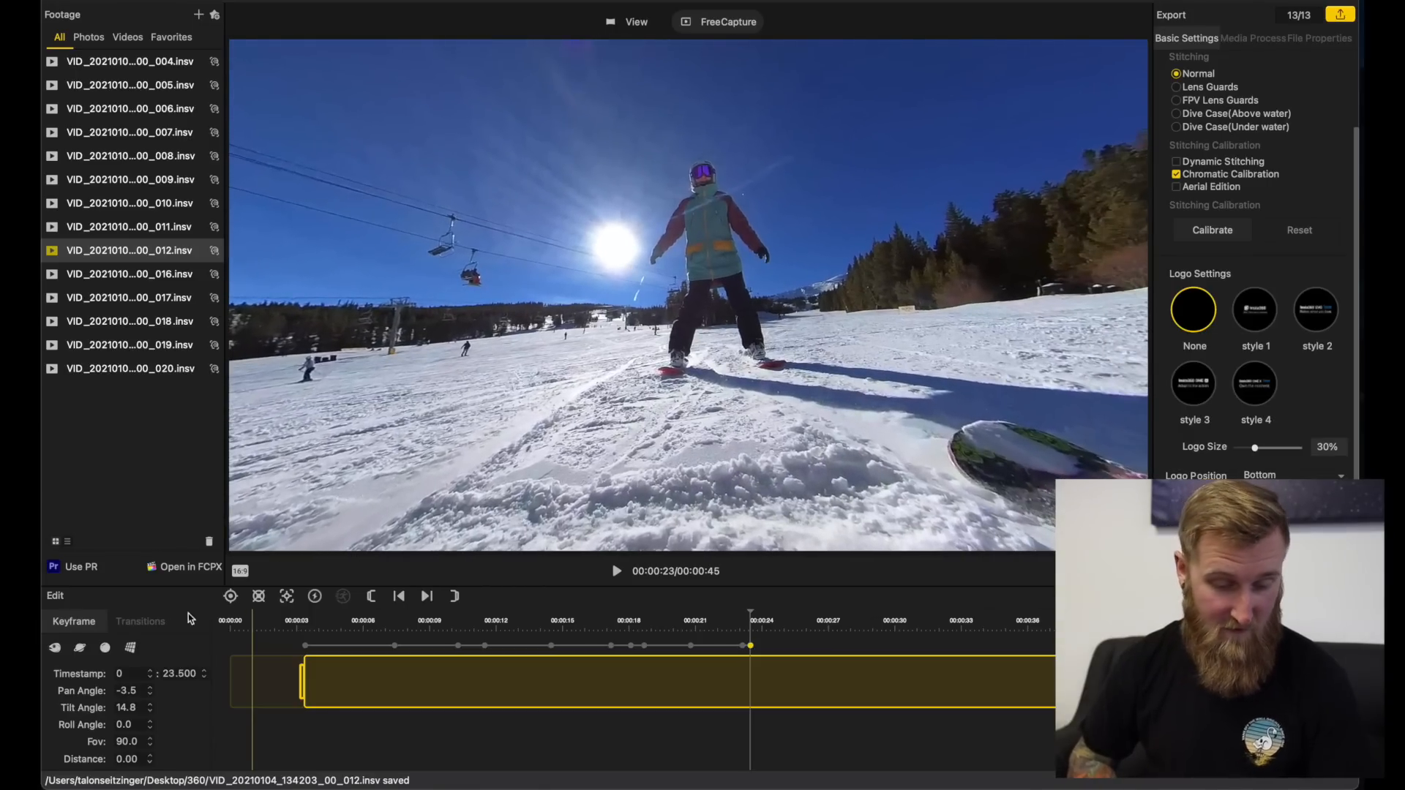
{"action": "left_click", "coordinate": [79, 648]}
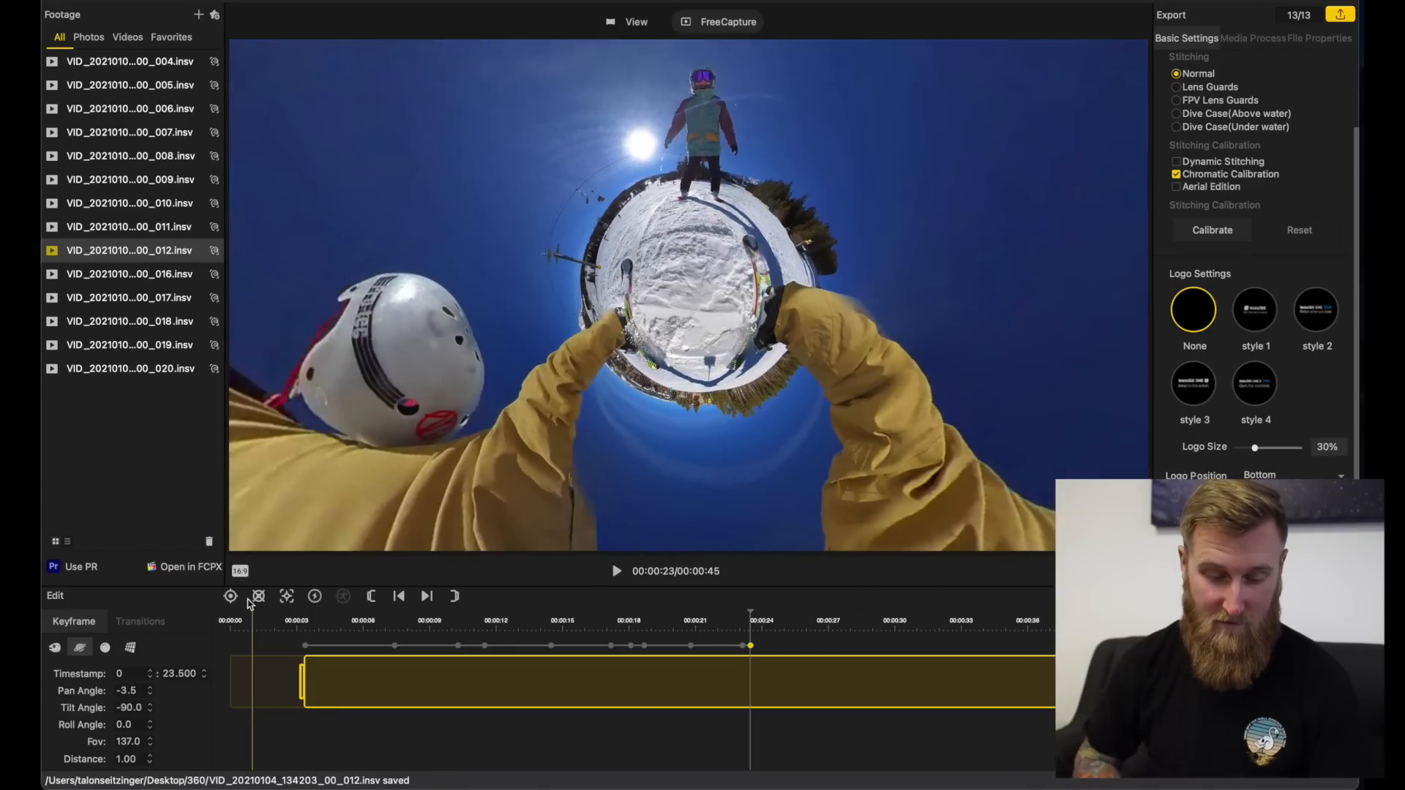
Step: Rotate the tiny planet for a keyframe at about 24 s and add another at 26.666 s with pan -84.0, tilt -95.9
{"action": "key", "text": "space"}
{"action": "key", "text": "space"}
{"action": "left_click_drag", "start_coordinate": [788, 289], "coordinate": [704, 278]}
{"action": "left_click", "coordinate": [260, 597]}
{"action": "key", "text": "space"}
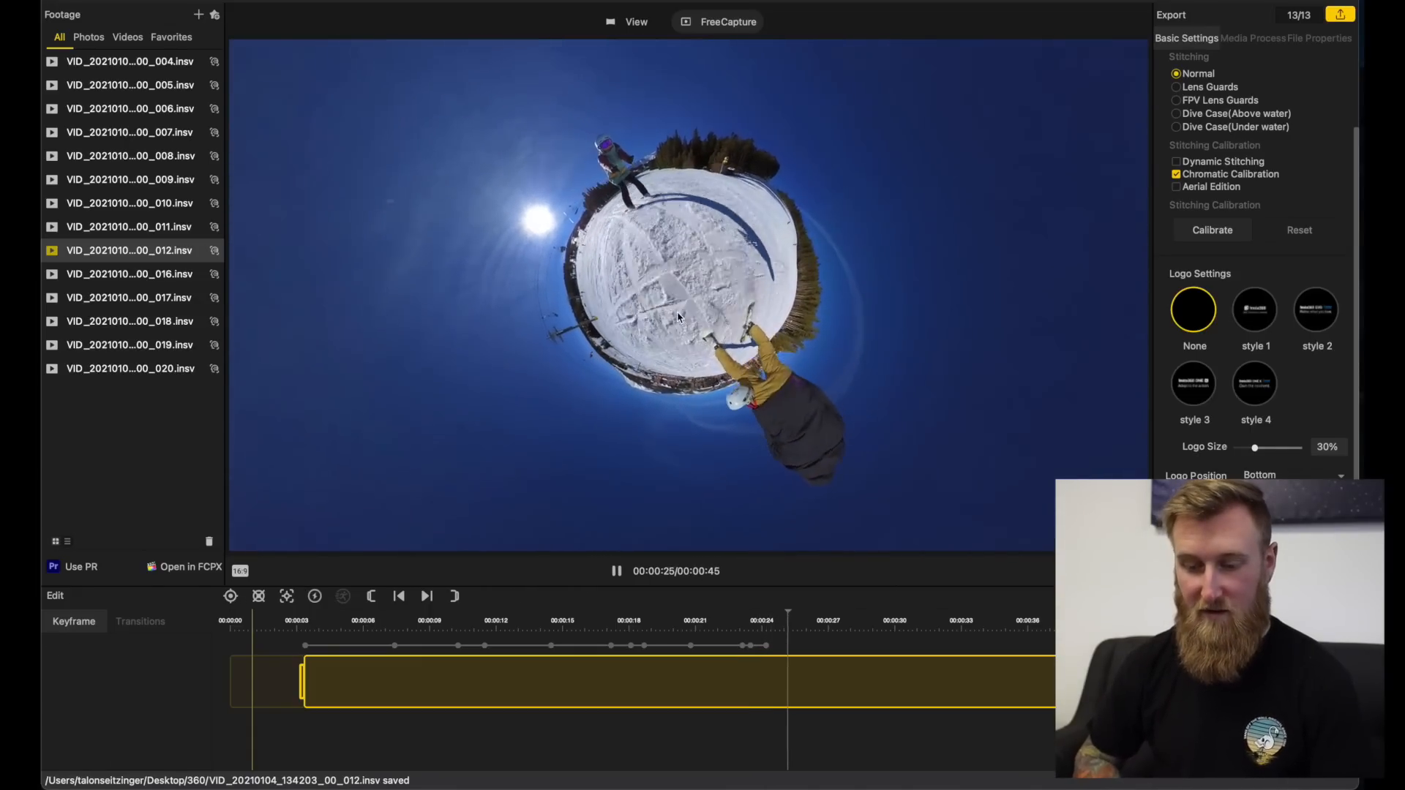
{"action": "key", "text": "space"}
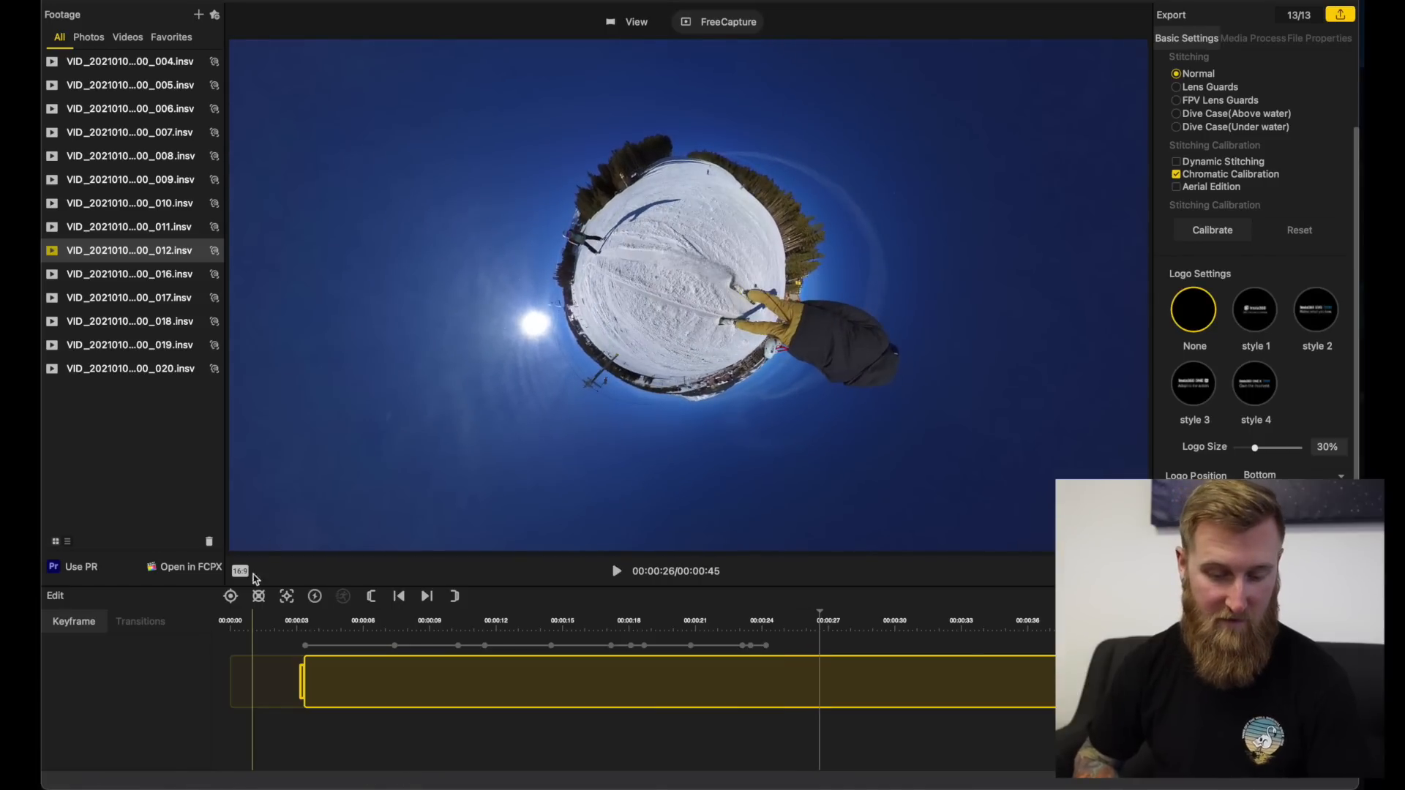
{"action": "left_click", "coordinate": [231, 597]}
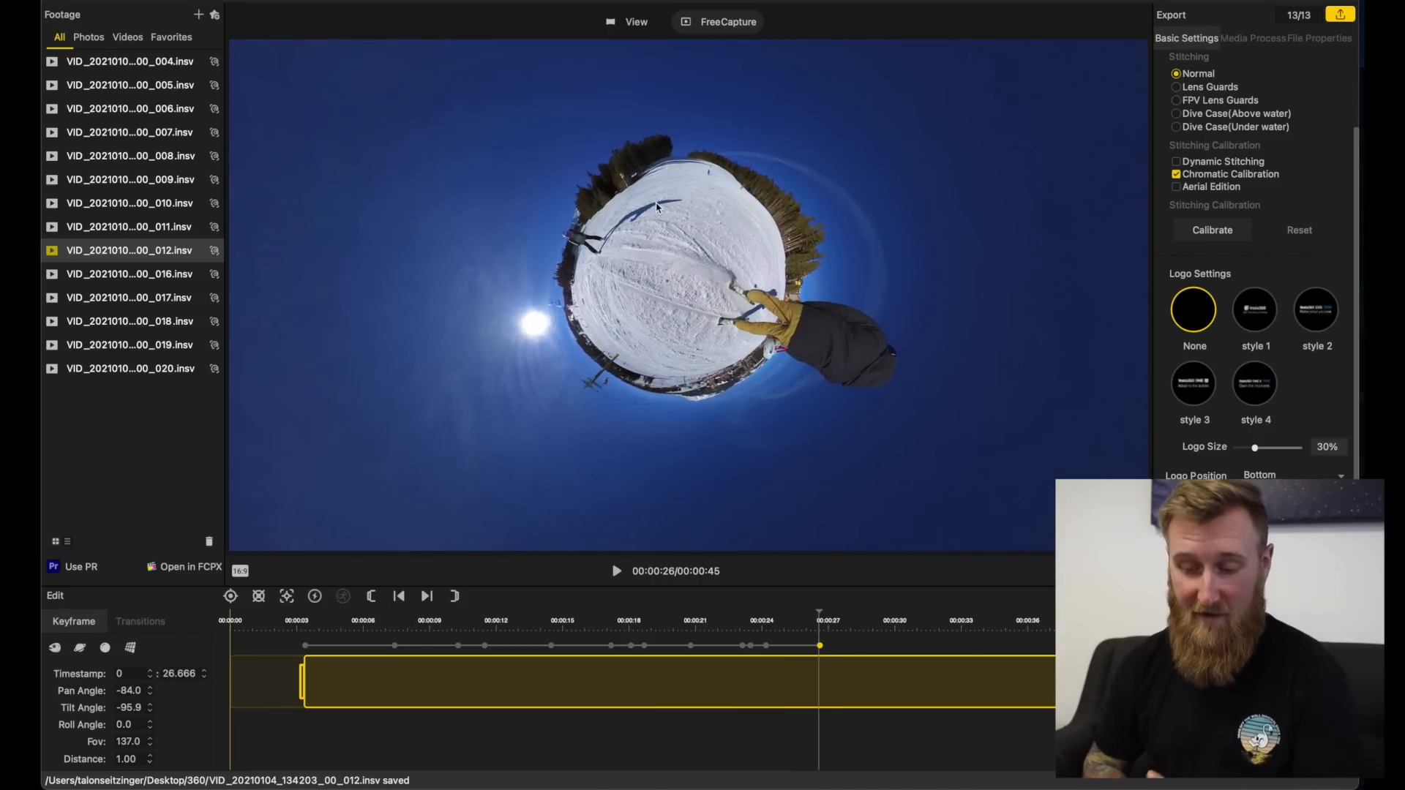
Step: Play back the reframed clip from its trim start and set the trim end at about 29 seconds
{"action": "key", "text": "space"}
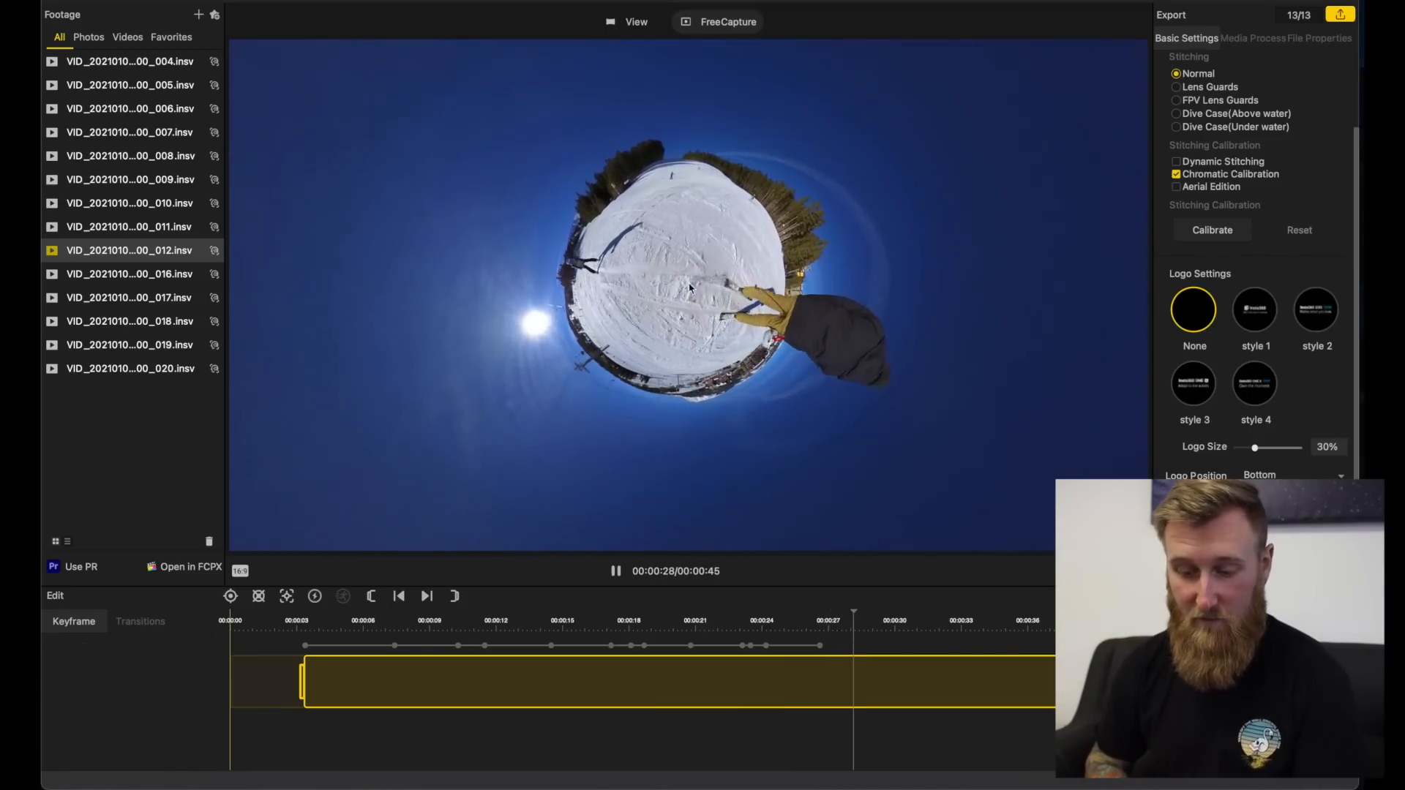
{"action": "key", "text": "space"}
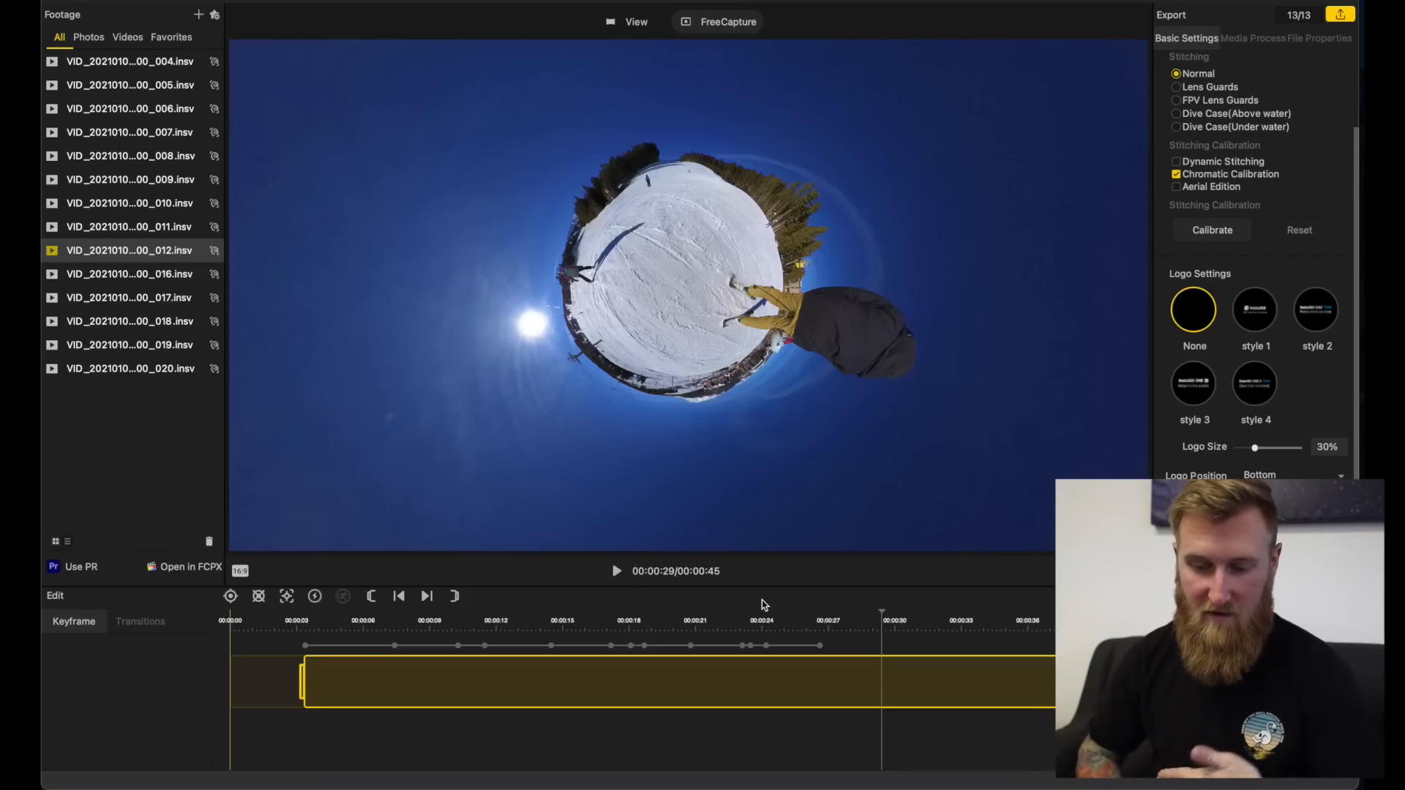
{"action": "left_click", "coordinate": [301, 630]}
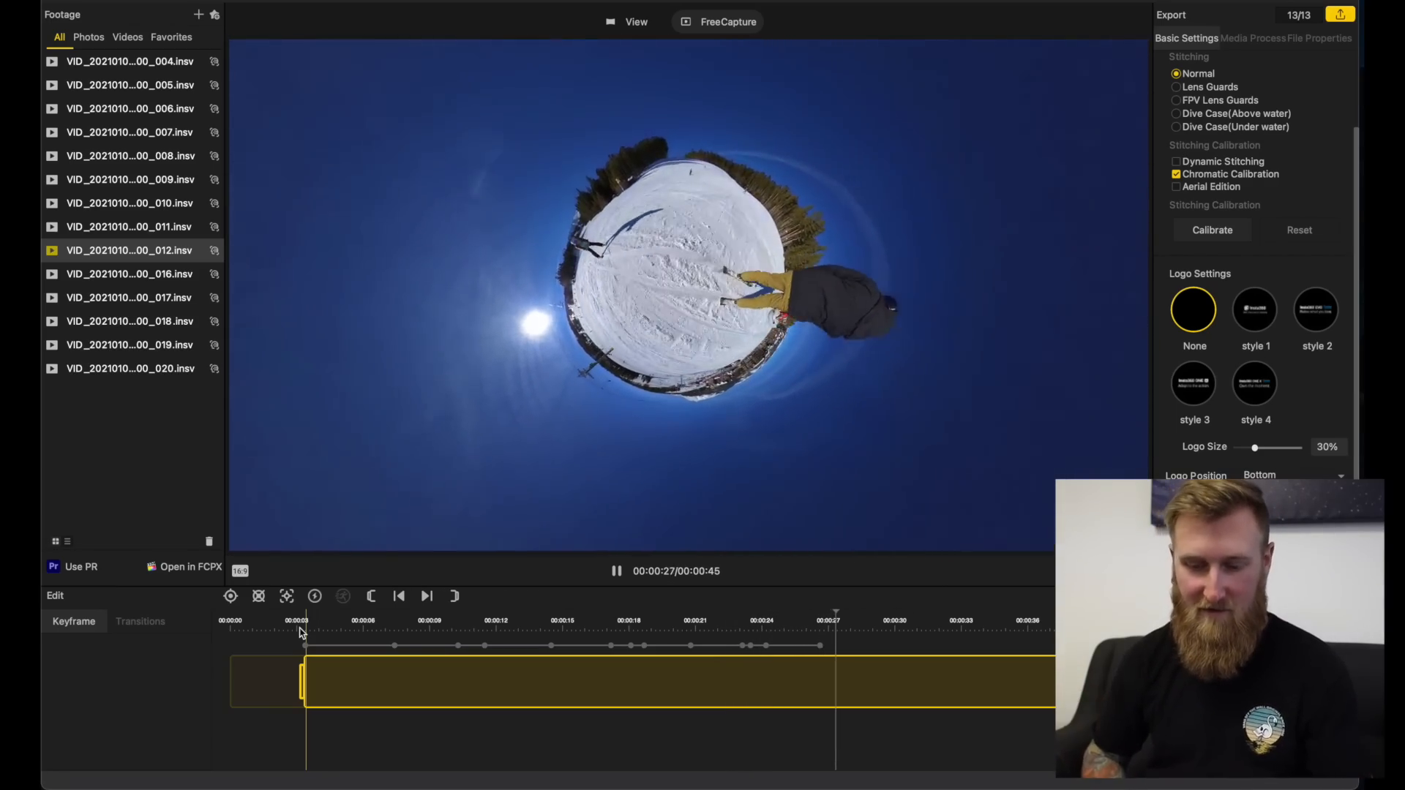
{"action": "key", "text": "space"}
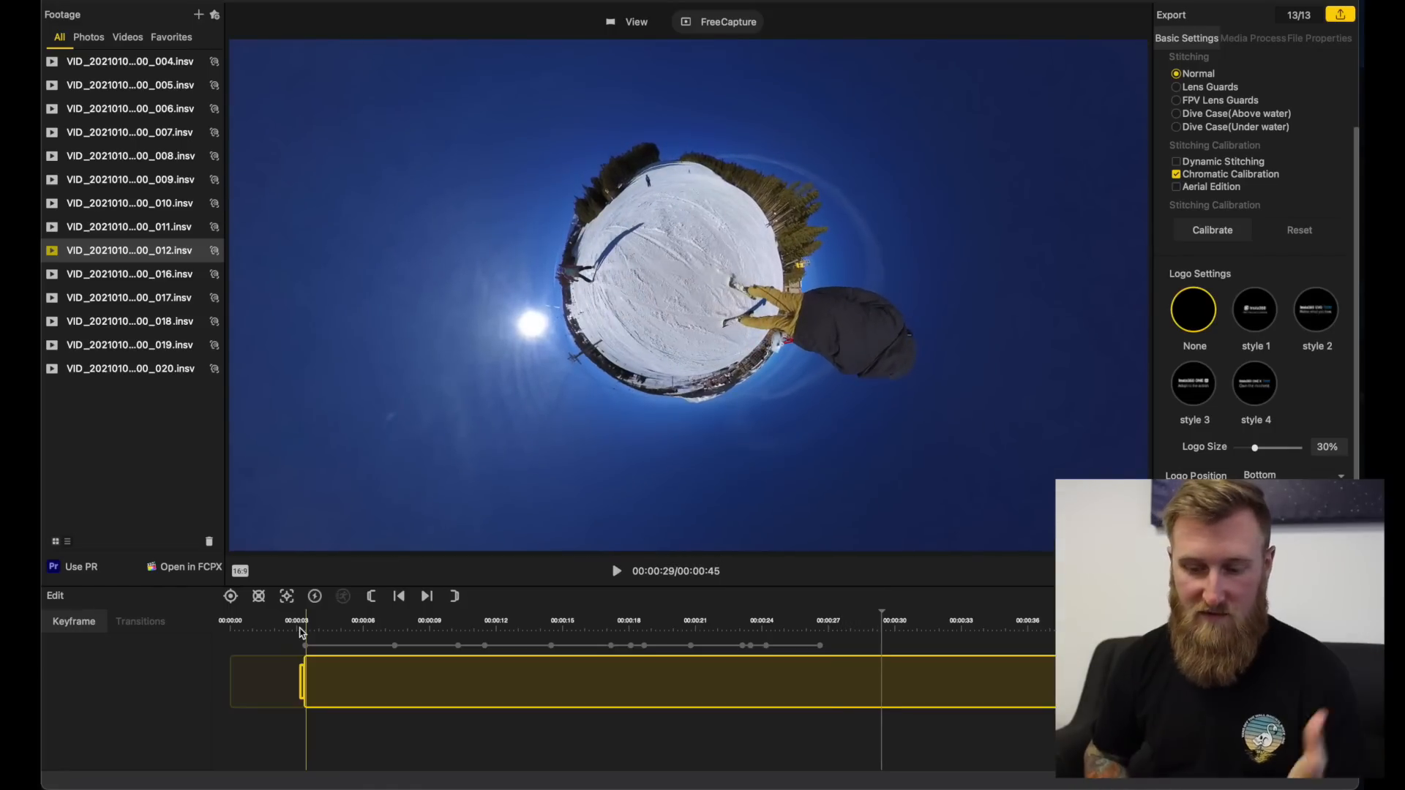
{"action": "left_click", "coordinate": [455, 597]}
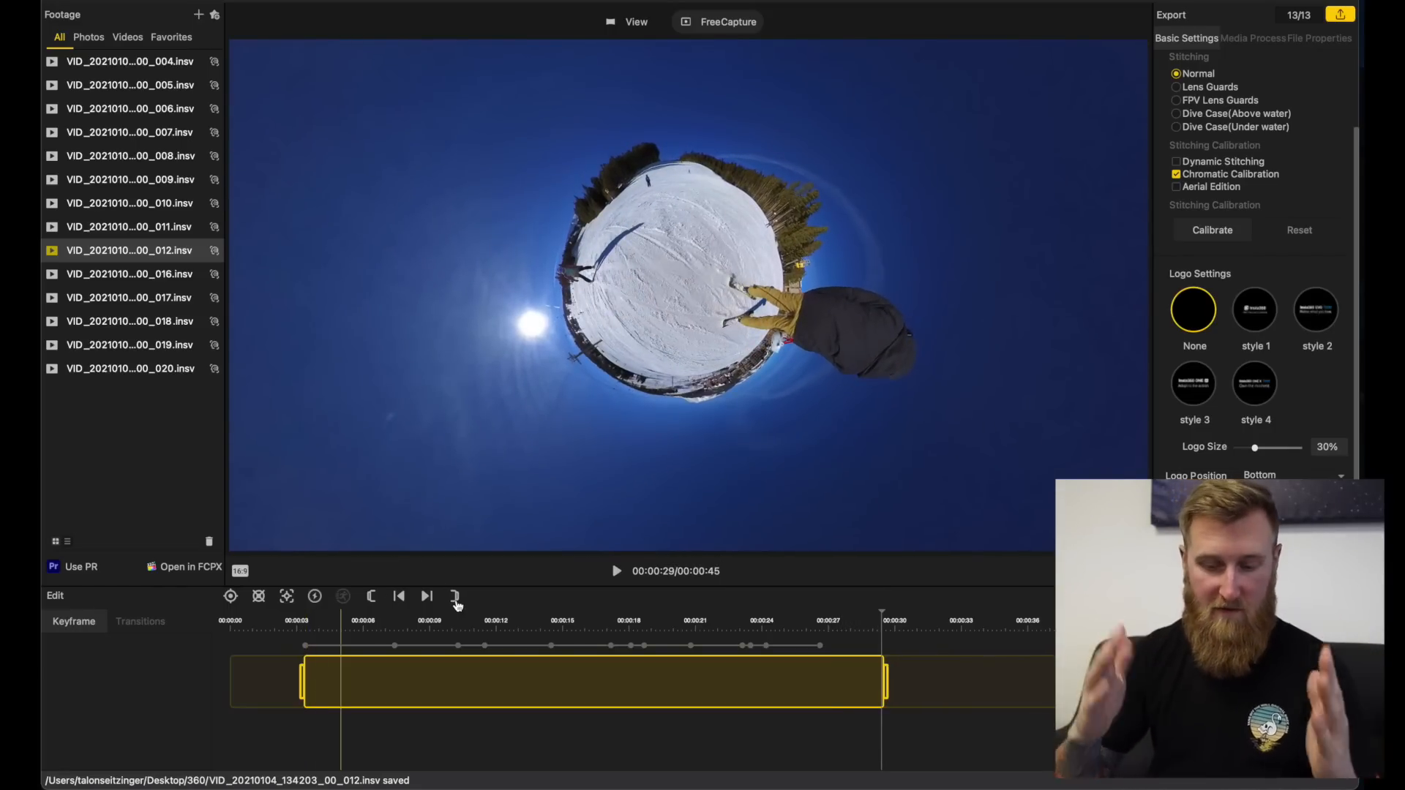